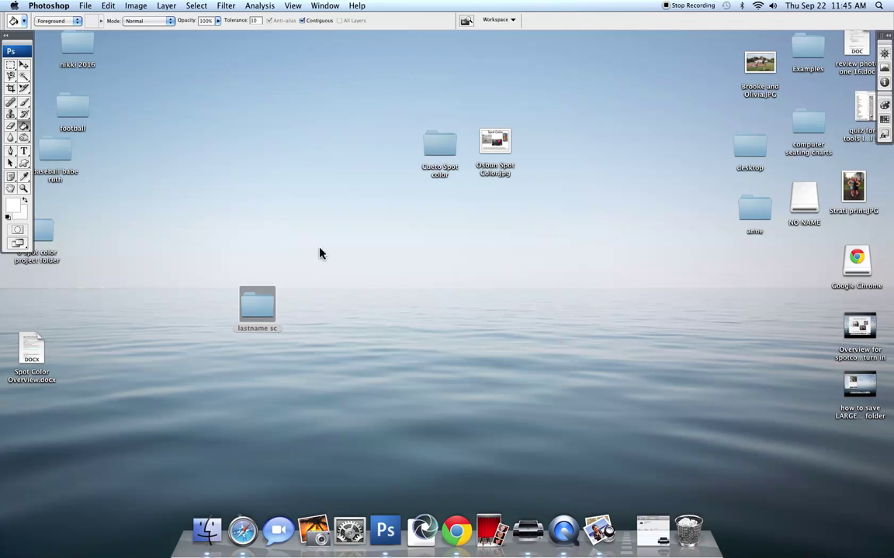
- Check the source images in the lastname sc folder on the desktop, and put the folder window away
double_click(264, 308)
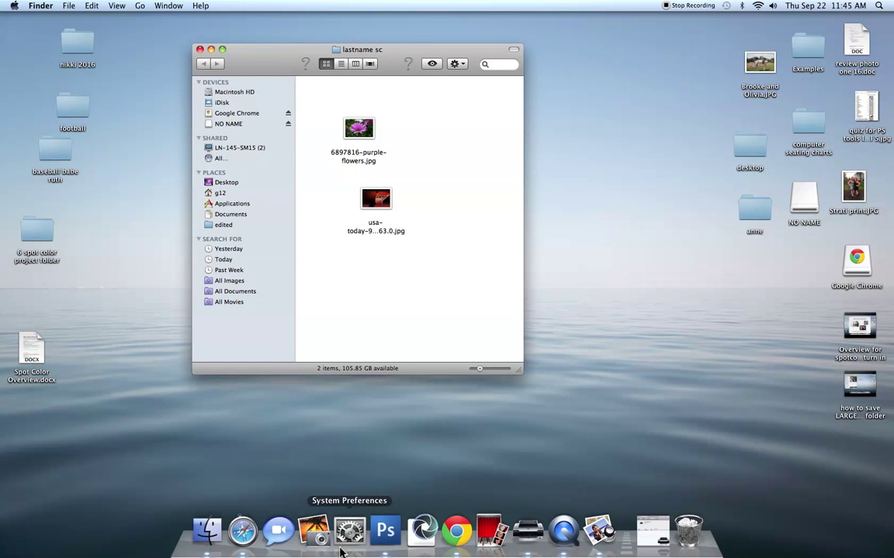
click(386, 530)
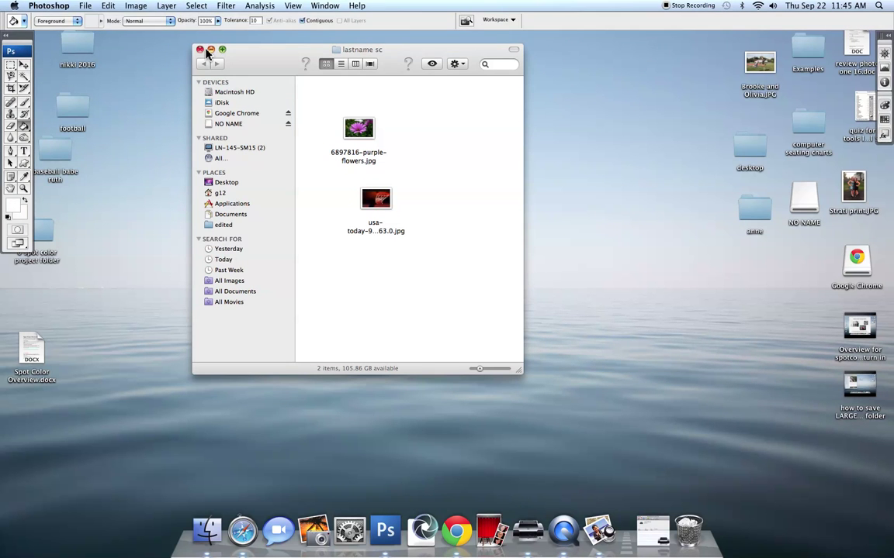
click(200, 49)
- Open usa-today-9018863.0.jpg from the lastname sc folder on the desktop and move its window clear of the toolbox
click(82, 7)
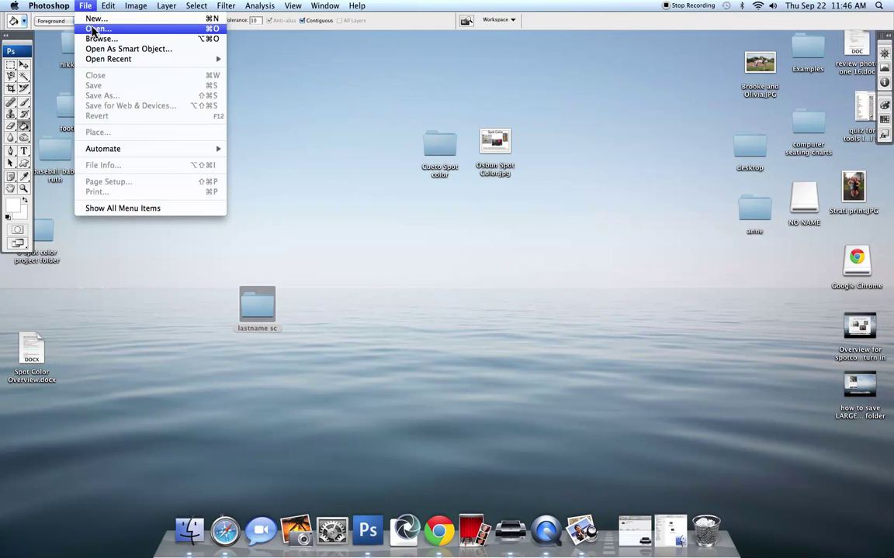
click(98, 28)
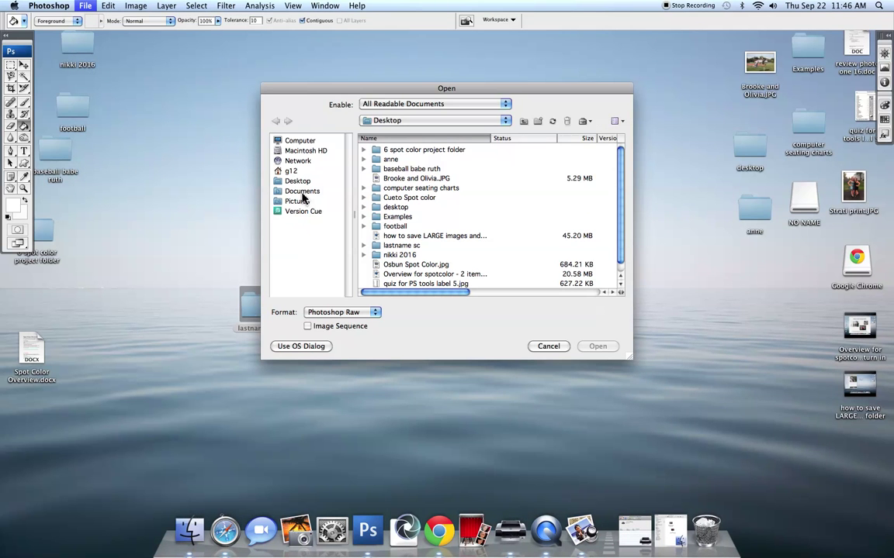
click(299, 184)
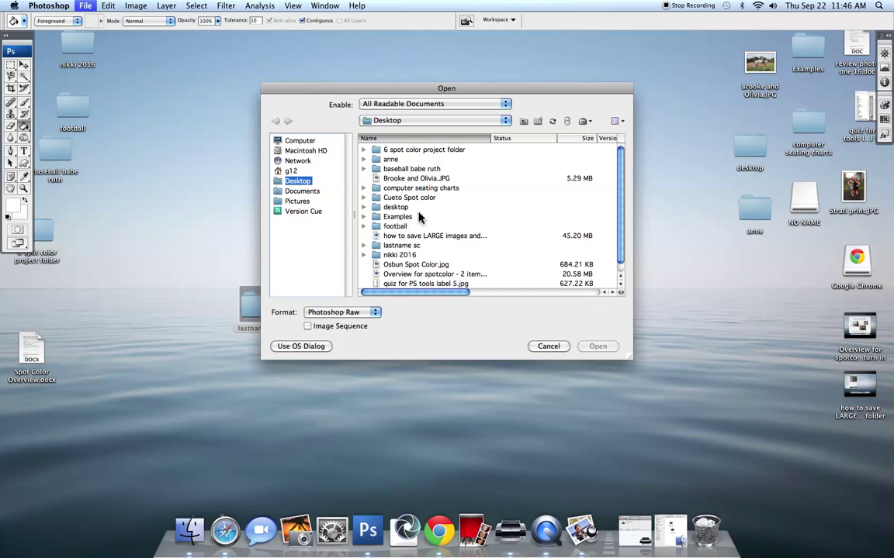
drag(343, 92, 387, 97)
click(435, 250)
double_click(435, 250)
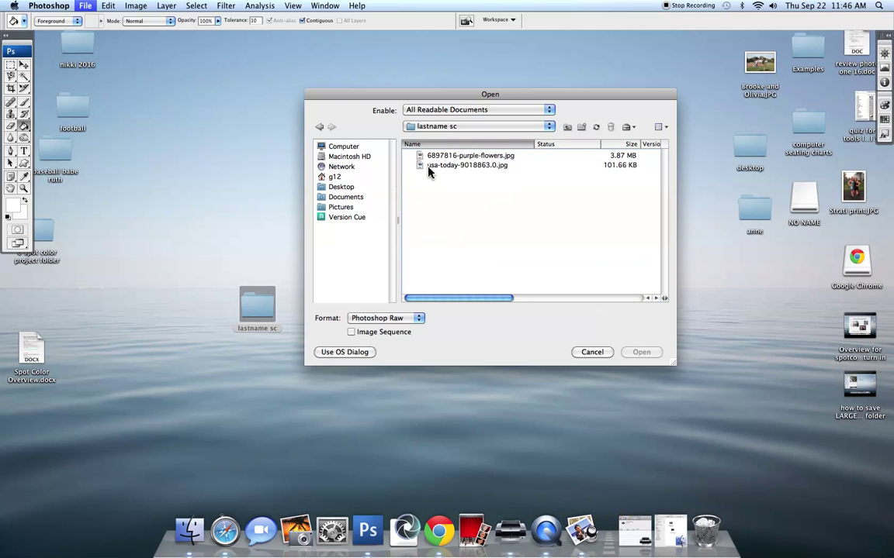
click(447, 168)
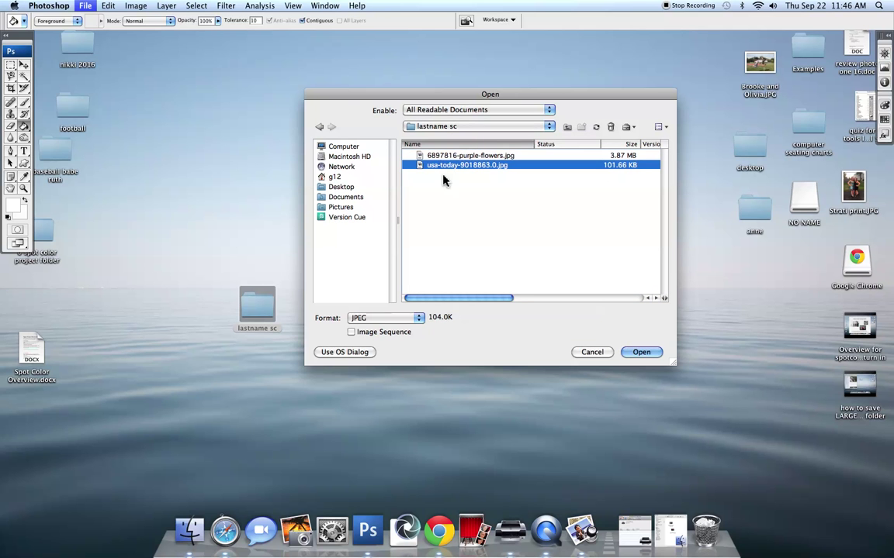
click(642, 354)
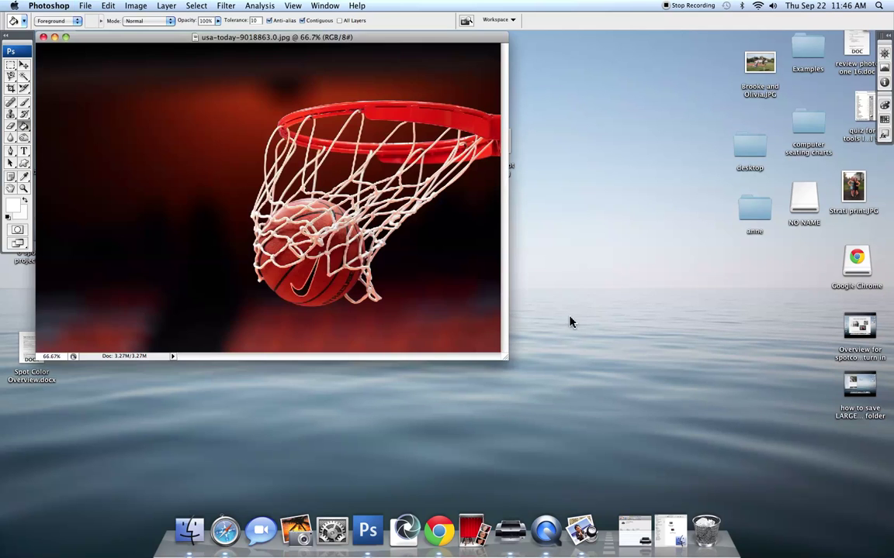
drag(155, 35, 338, 81)
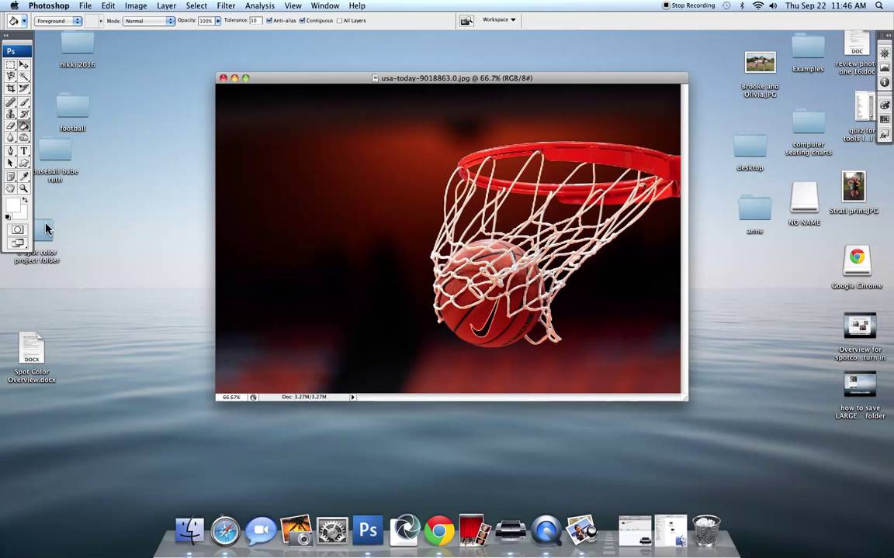
- Place the toolbox beside the photo and choose the Magnetic Lasso from the lasso tools
drag(21, 60, 115, 111)
click(106, 126)
alt+click(105, 127)
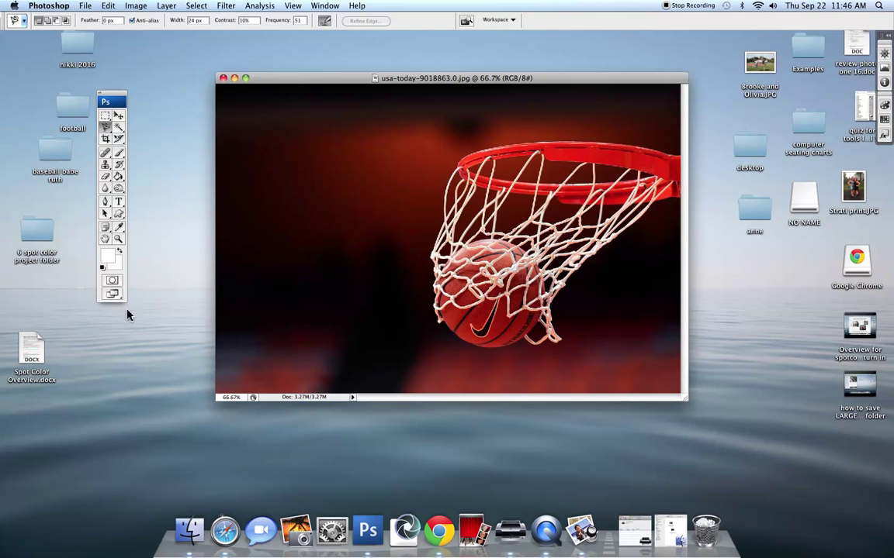
mouse_move(105, 127)
mouse_down()
mouse_move(145, 129)
mouse_move(167, 152)
mouse_up()
- Open the Word document spot color 2013.doc from the 6 spot color project folder on the desktop
double_click(34, 229)
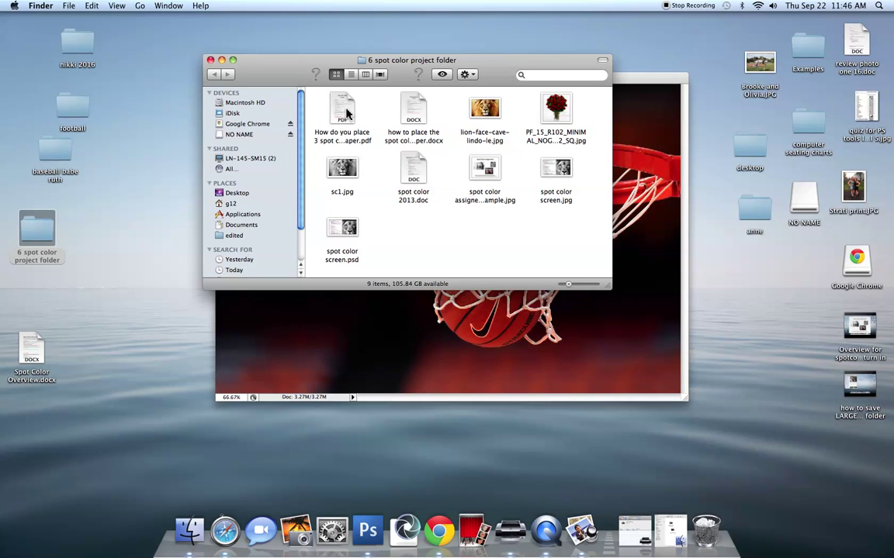
double_click(414, 172)
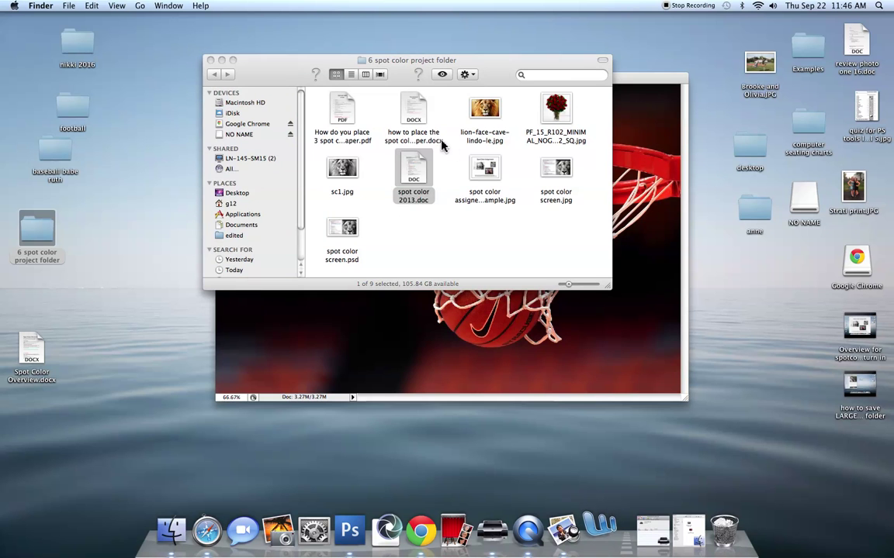
drag(208, 68, 70, 198)
click(72, 190)
drag(289, 83, 264, 118)
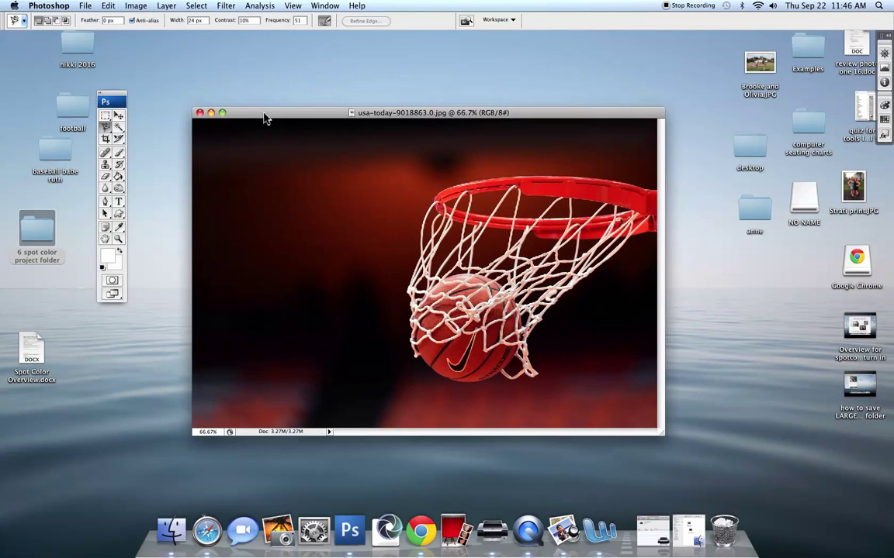
click(105, 127)
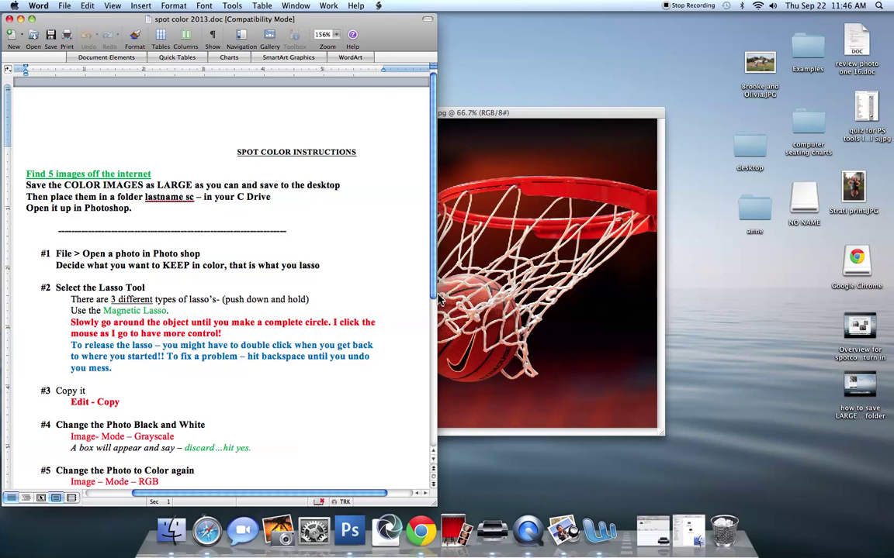
- Read through the spot color instructions, highlight step #1 about opening a photo, and minimise the document
scroll(381, 88, down, 5)
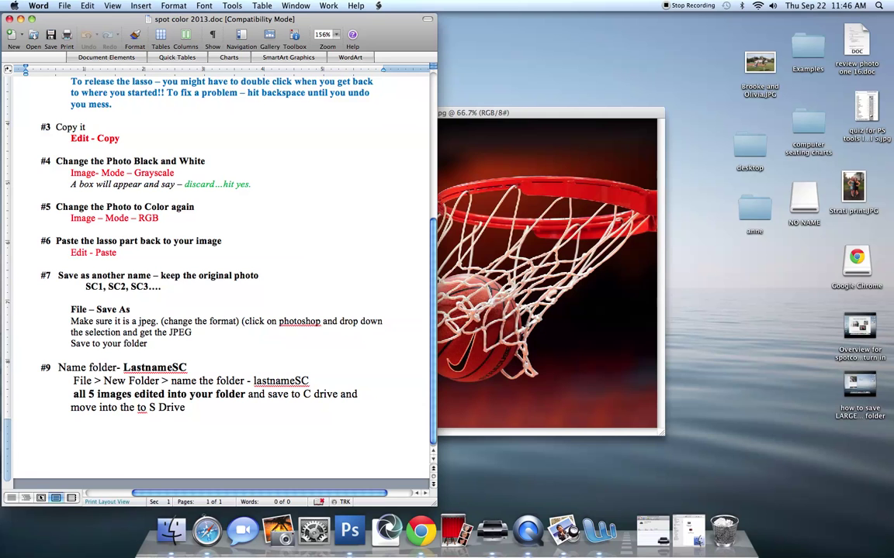
scroll(221, 271, up, 5)
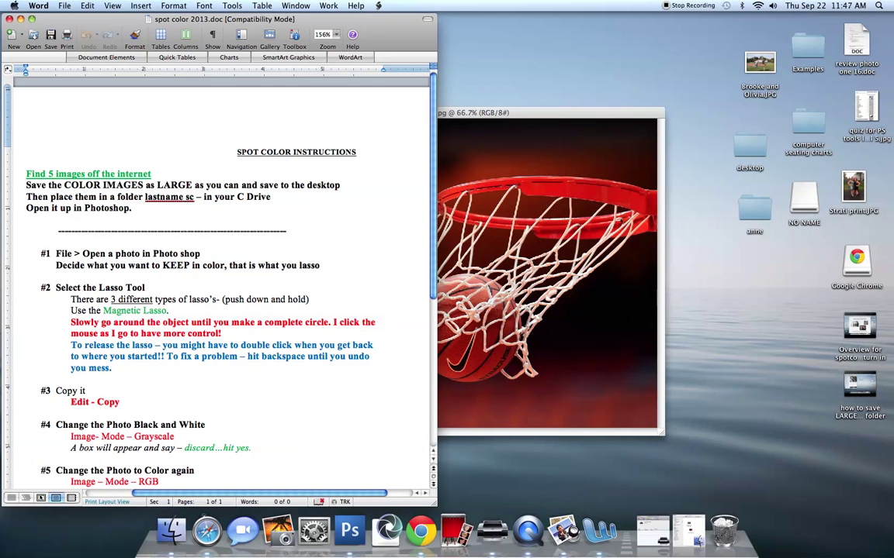
drag(56, 254, 202, 253)
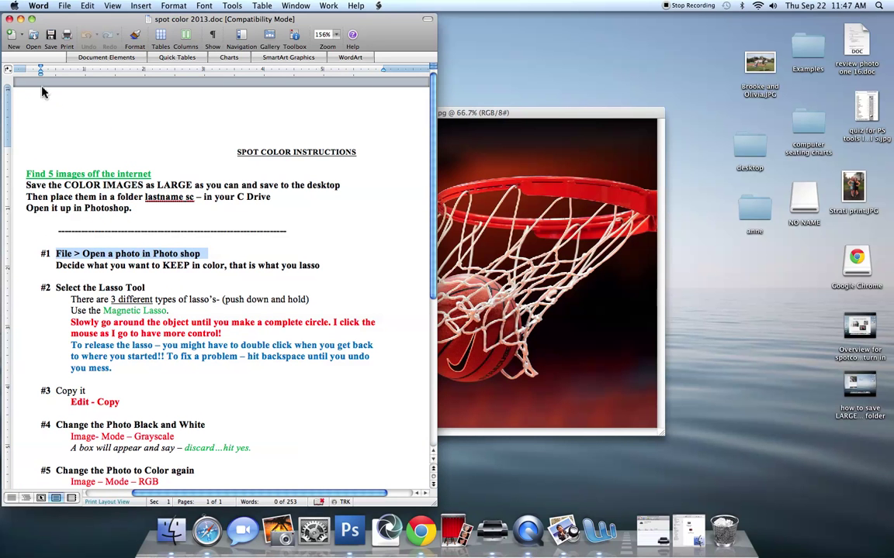
click(20, 19)
- Return to the basketball photo and activate the Magnetic Lasso Tool in place of the standard Lasso
drag(343, 116, 302, 96)
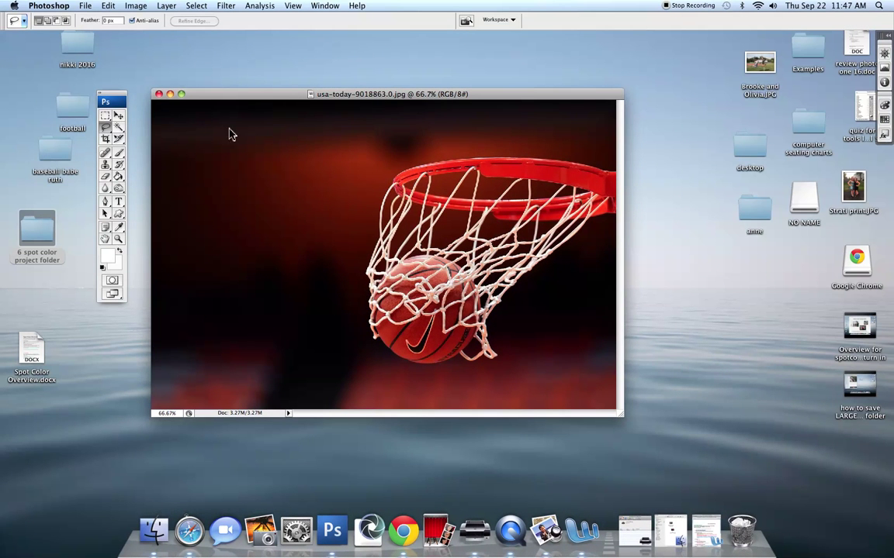
click(106, 130)
click(106, 135)
click(106, 136)
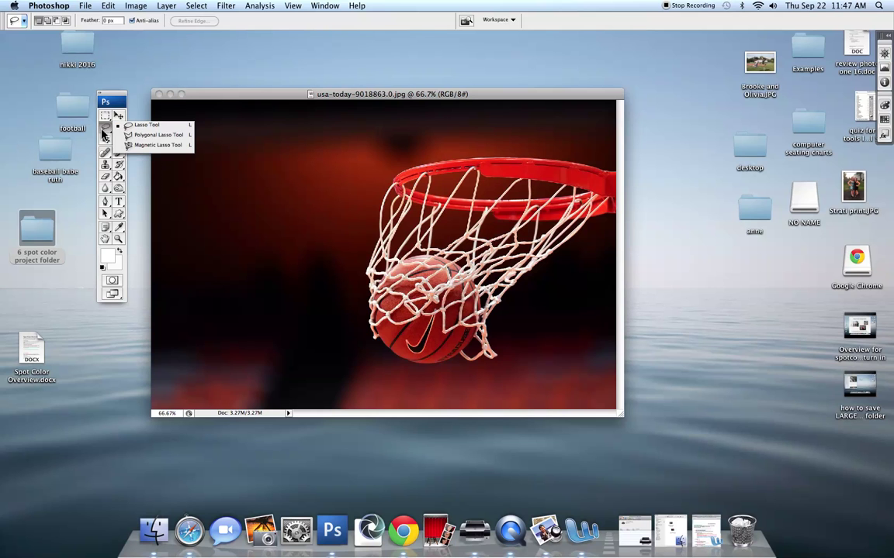
click(168, 145)
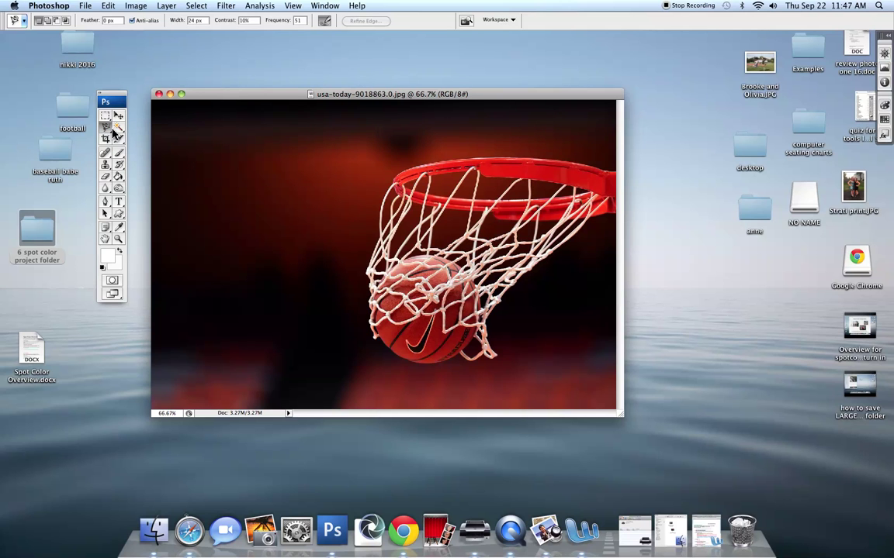
drag(106, 127, 141, 147)
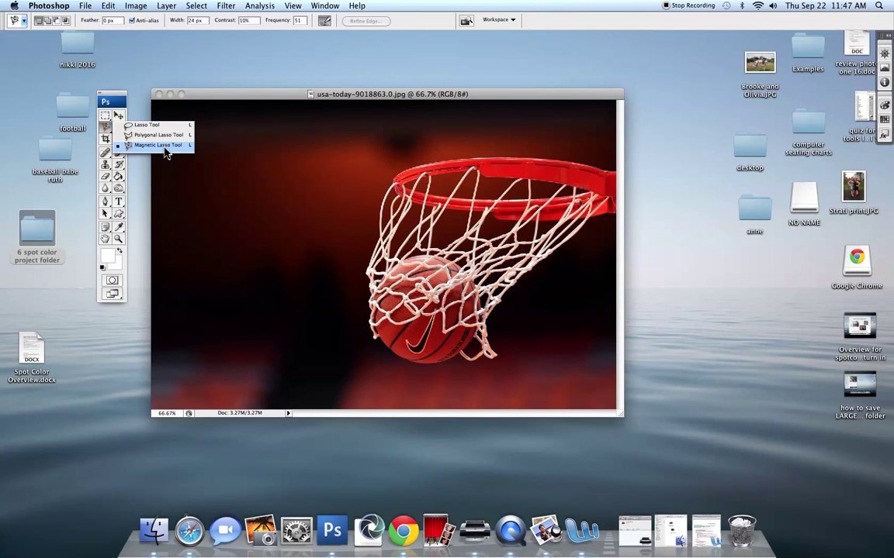
click(165, 152)
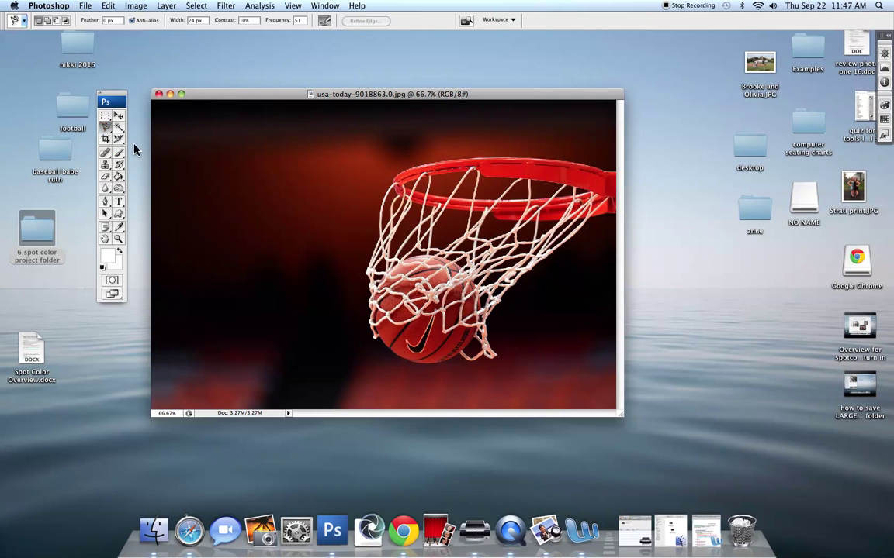
- Enlarge the image window and try zooming the photo in to 800% and back out to 25%
drag(481, 94, 461, 60)
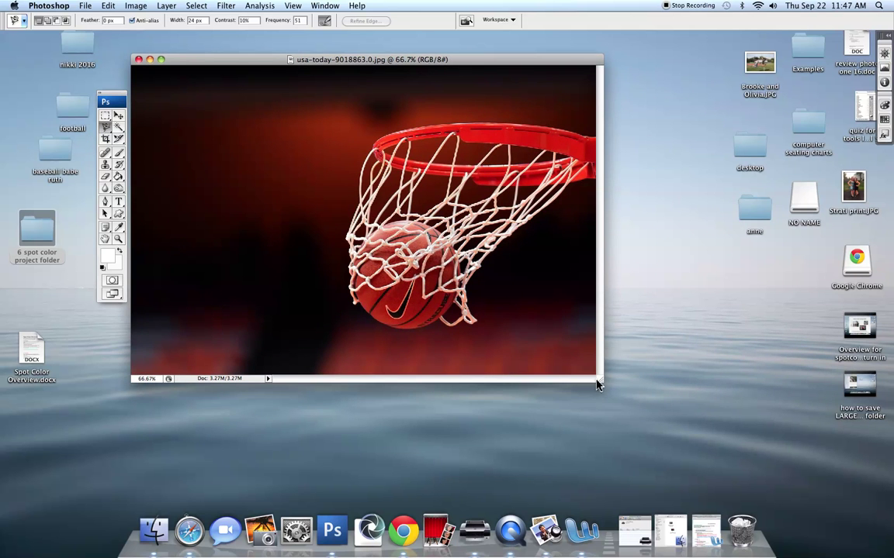
drag(598, 382, 780, 503)
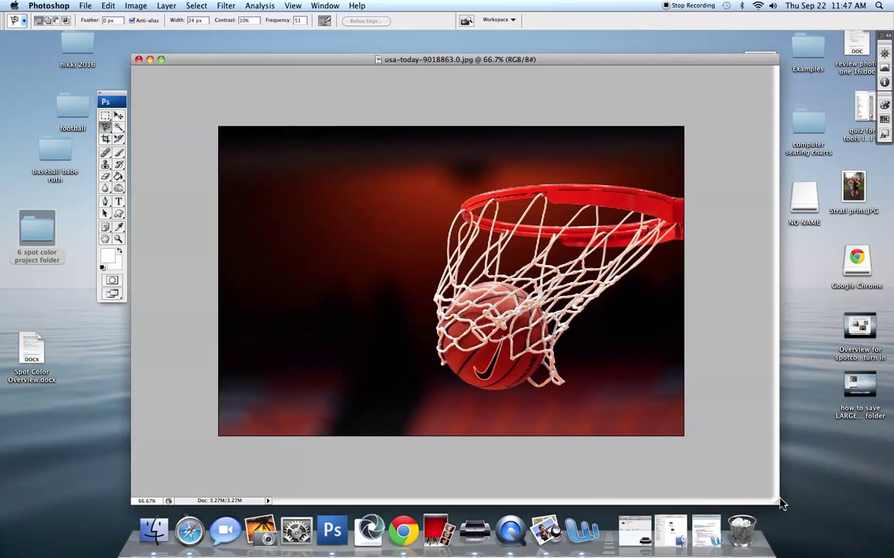
key(super+equal)
key(super+equal)
key(super+equal)
key(super+equal)
key(super+equal)
key(super+equal)
key(super+equal)
key(super+equal)
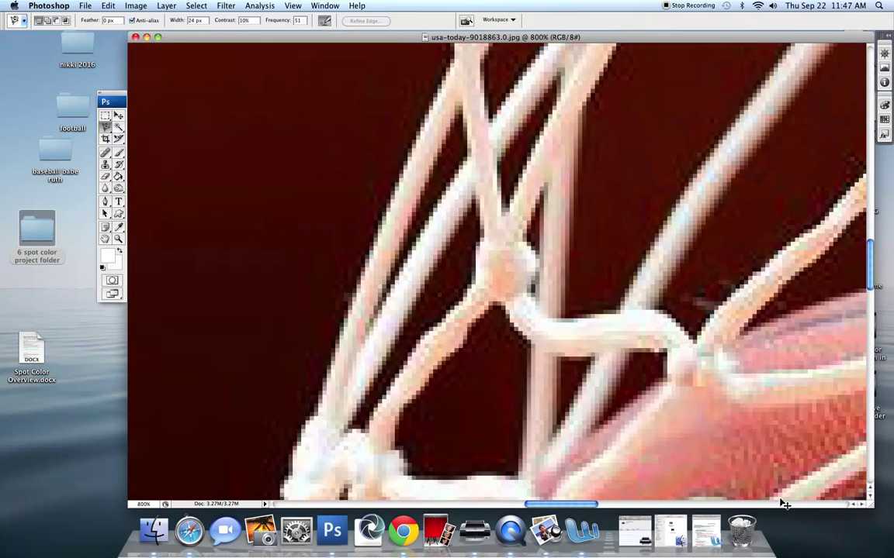
key(super+minus)
key(super+minus)
key(super+minus)
key(super+minus)
key(super+minus)
key(super+minus)
key(super+minus)
key(super+minus)
key(super+minus)
key(super+minus)
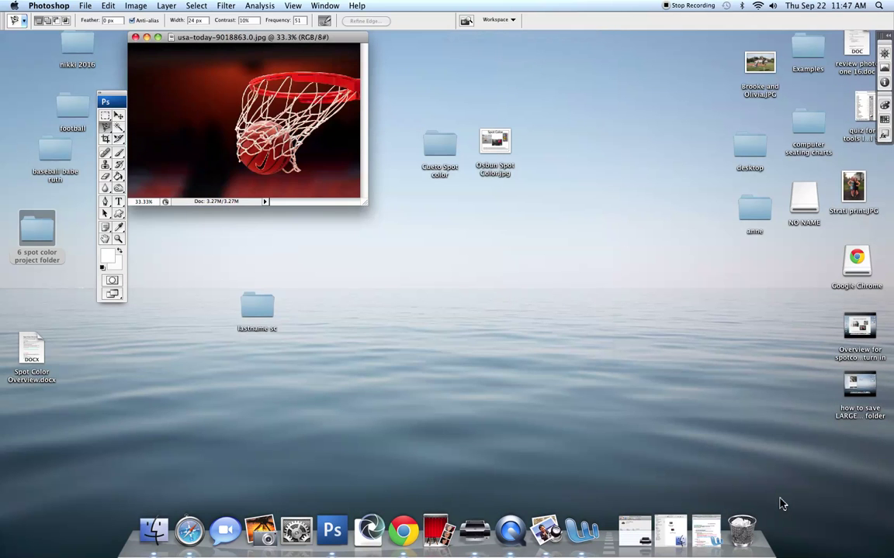
key(super+minus)
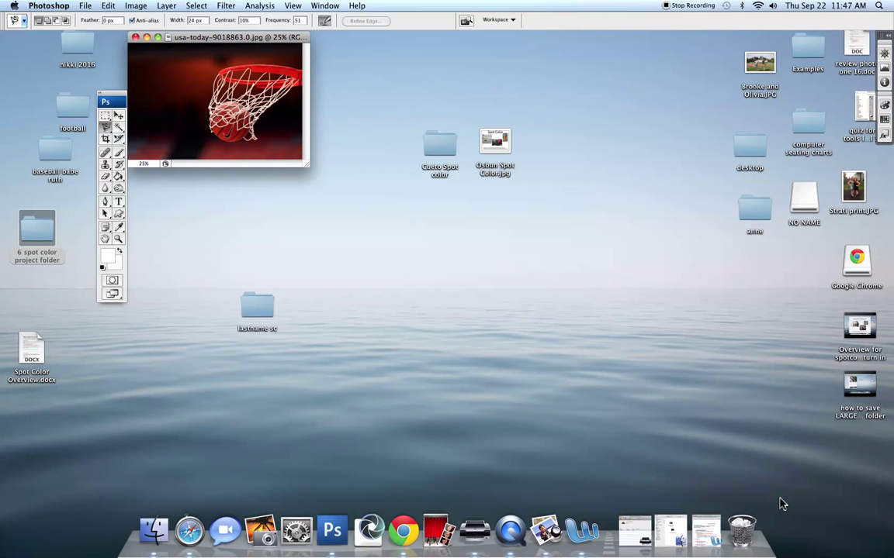
- Outline the lower edge of the basketball with the Magnetic Lasso at 300–400% magnification, starting at the ball's lower left
key(super+plus)
key(super+plus)
key(super+plus)
key(super+plus)
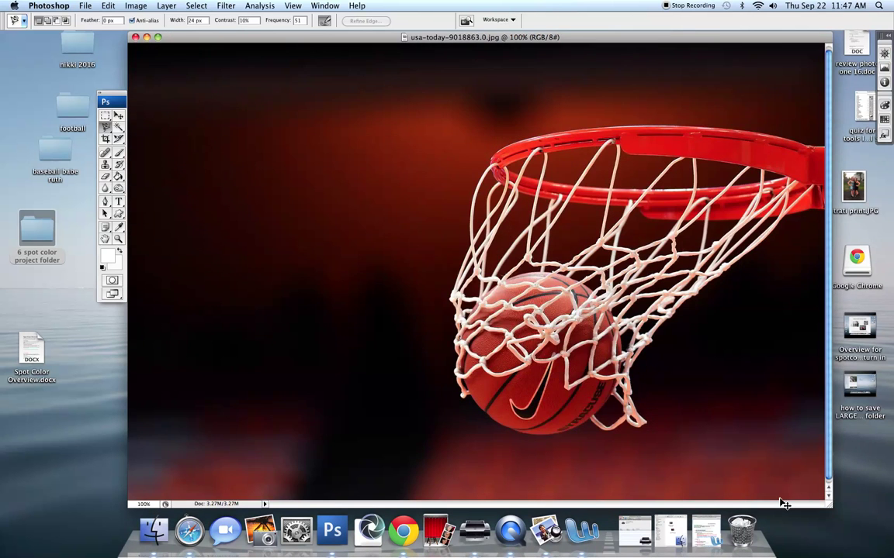
key(super+plus)
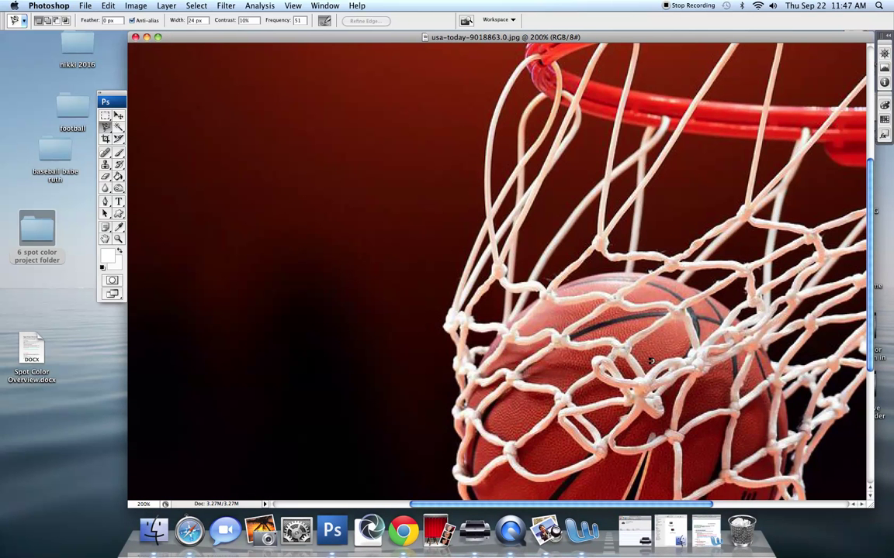
drag(398, 303, 219, 125)
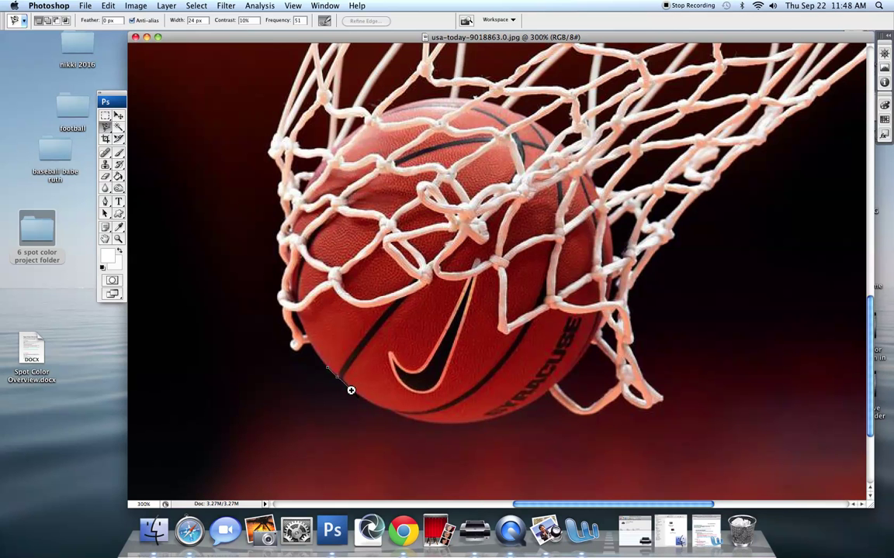
scroll(357, 381, up, 1)
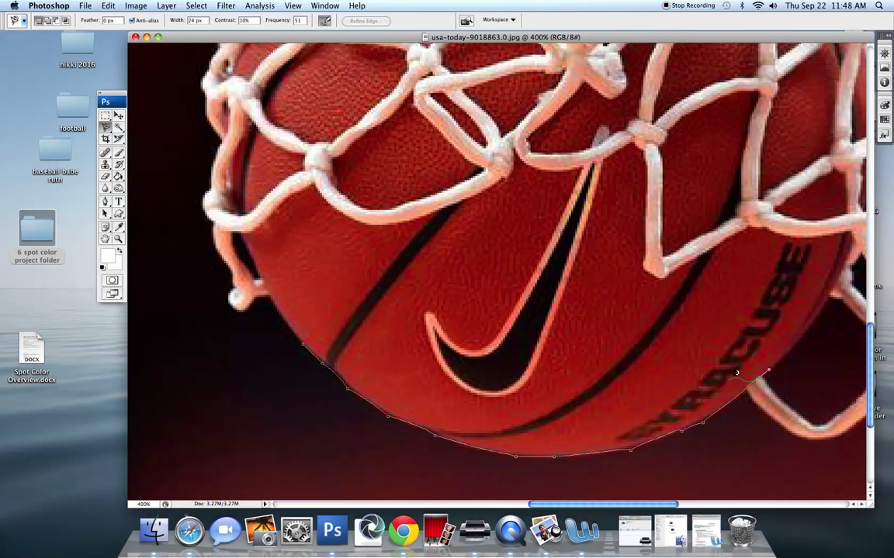
- Remove the stray lasso points near the SYRACUSE lettering and continue the outline up the ball's right edge
key(BackSpace)
key(BackSpace)
key(BackSpace)
key(BackSpace)
key(BackSpace)
key(space)
mouse_move(807, 325)
mouse_down()
mouse_move(568, 423)
mouse_move(456, 456)
mouse_up()
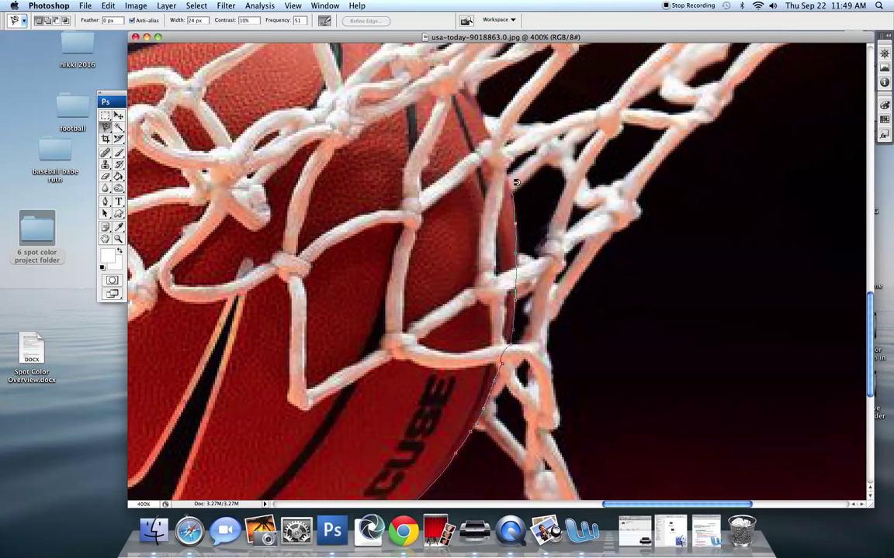
- Continue the Magnetic Lasso outline over the basketball's top and down its left side, closing the selection at the lower left
drag(514, 179, 549, 291)
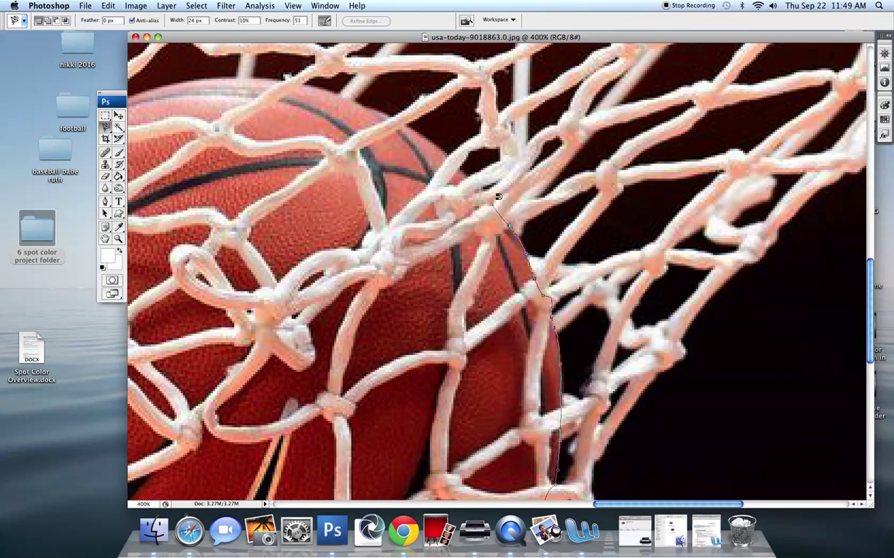
drag(508, 211, 656, 319)
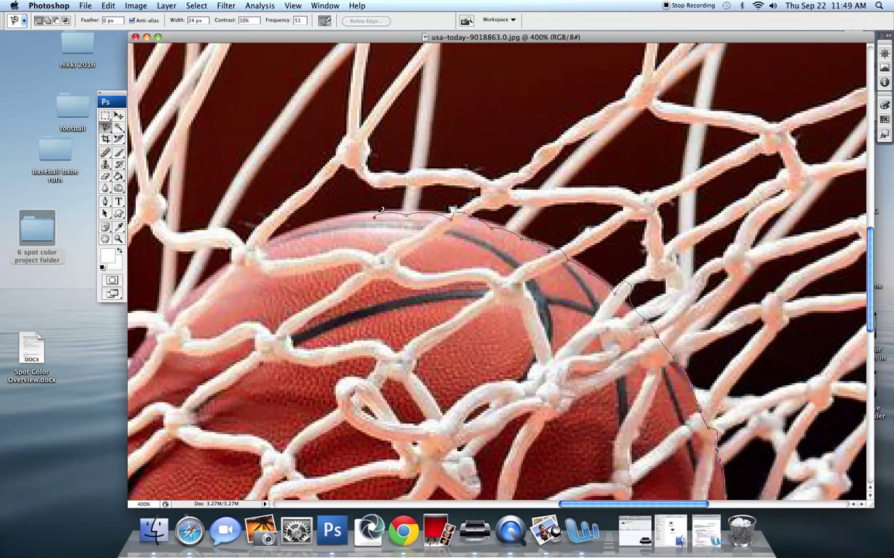
drag(330, 220, 444, 204)
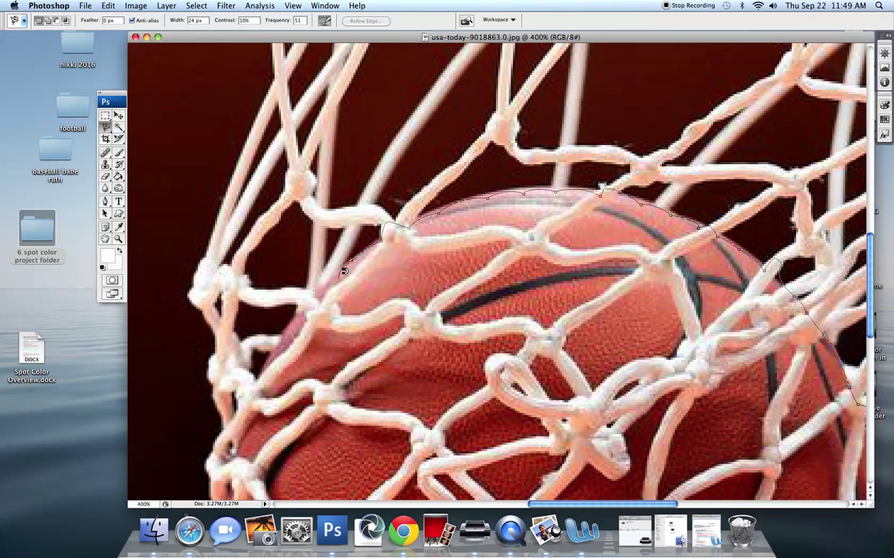
drag(311, 302, 349, 190)
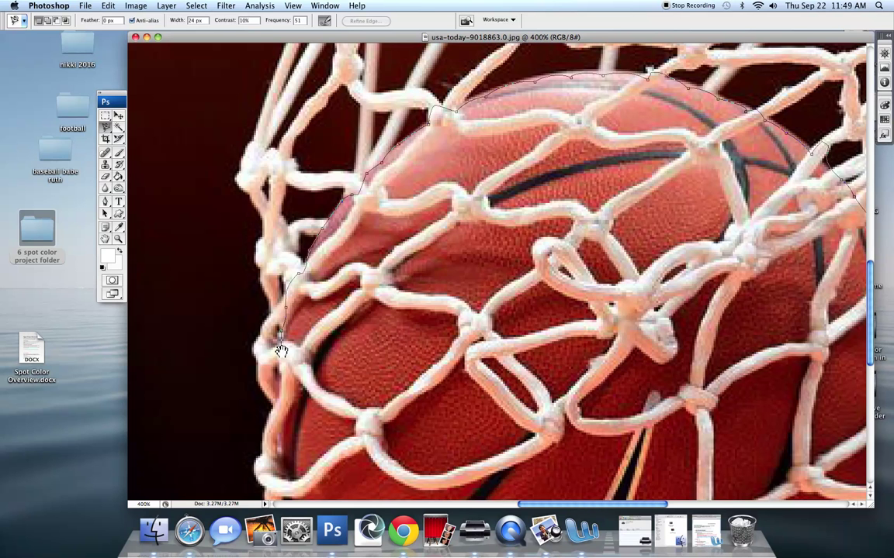
scroll(285, 340, down, 5)
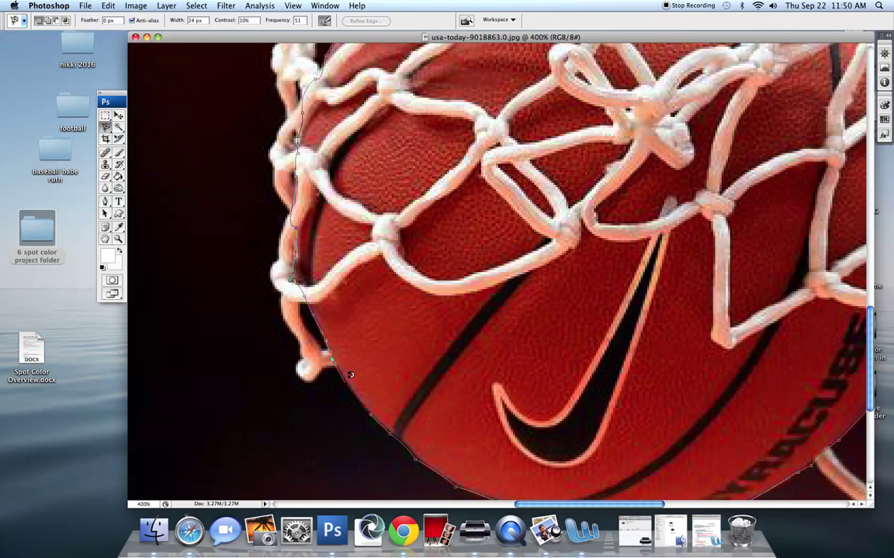
double_click(376, 407)
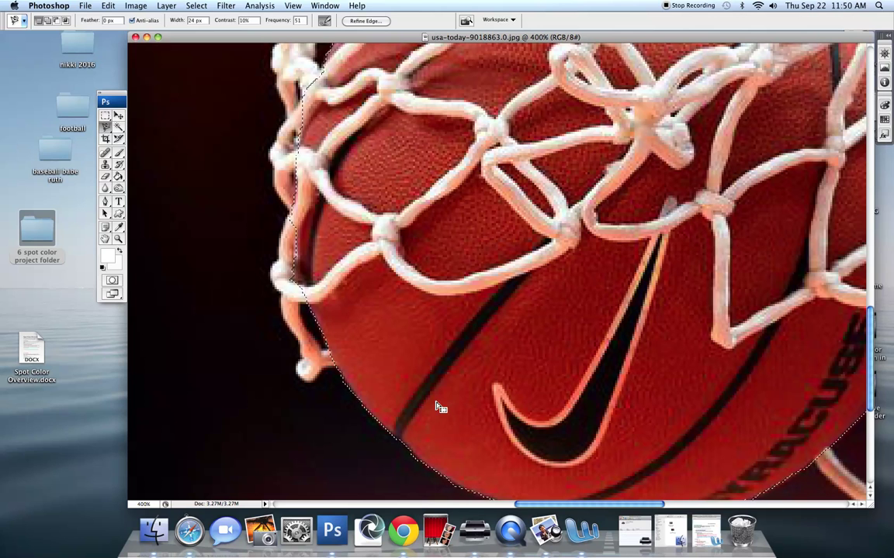
- Return the photo to 100% magnification, activate the Move Tool and copy the selected basketball
key(super+minus)
key(super+minus)
key(super+minus)
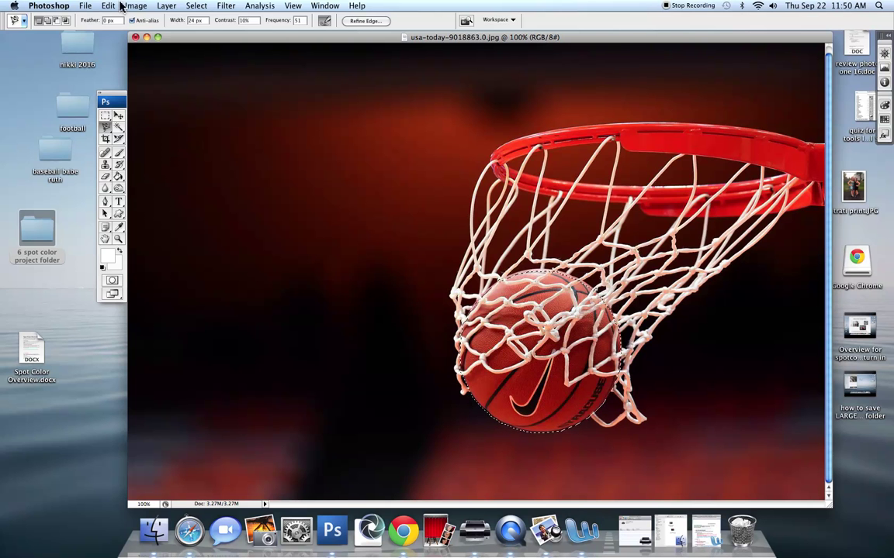
click(118, 127)
click(118, 115)
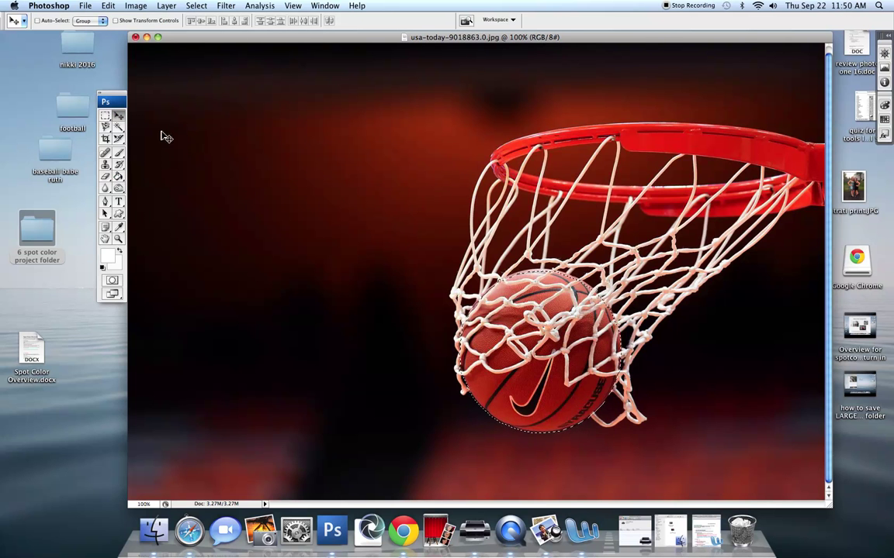
click(109, 7)
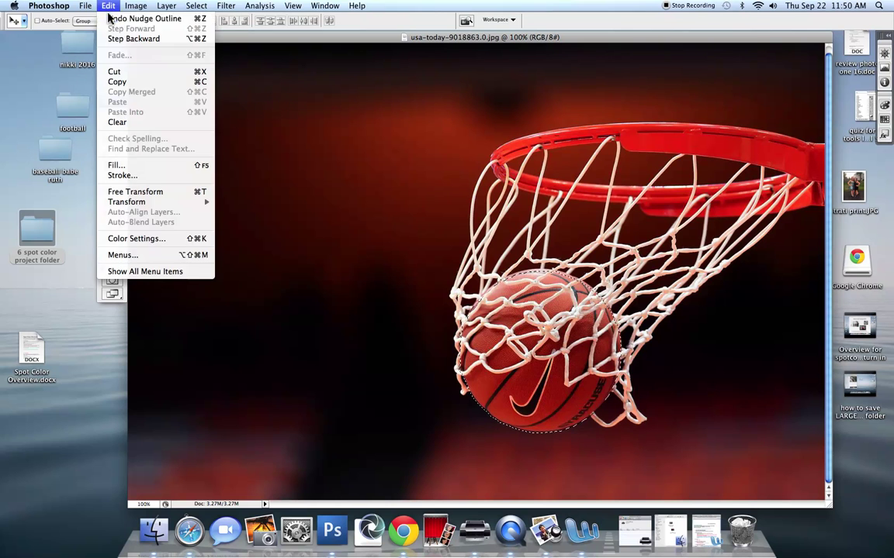
click(140, 83)
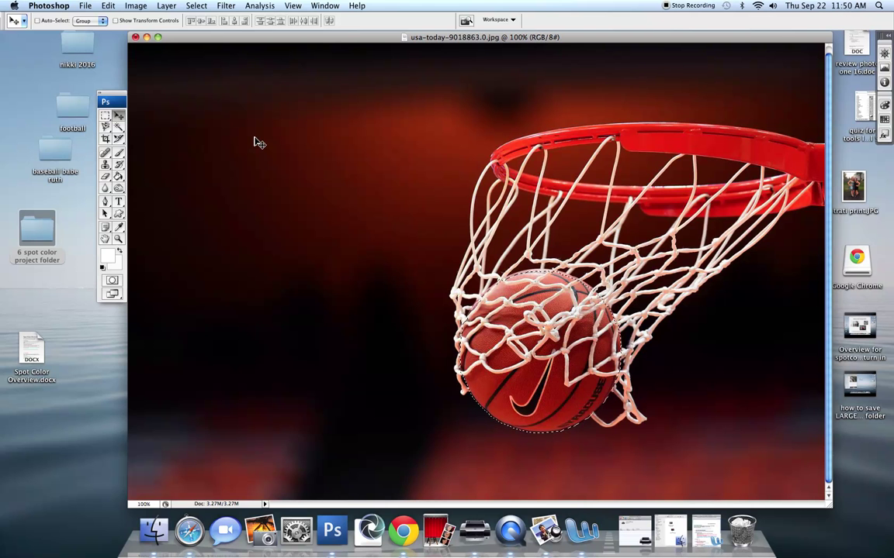
- Convert the whole photo to Grayscale mode, discarding its color information
click(132, 6)
mouse_move(145, 25)
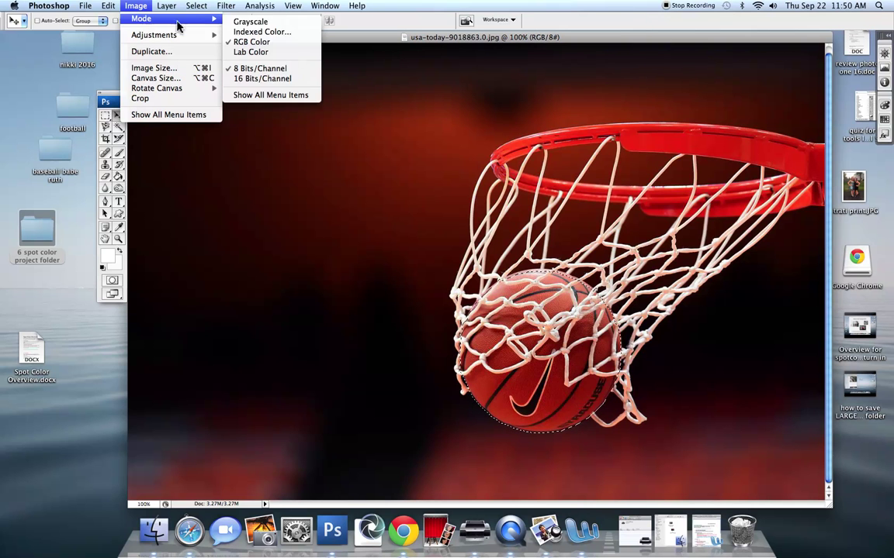
click(250, 22)
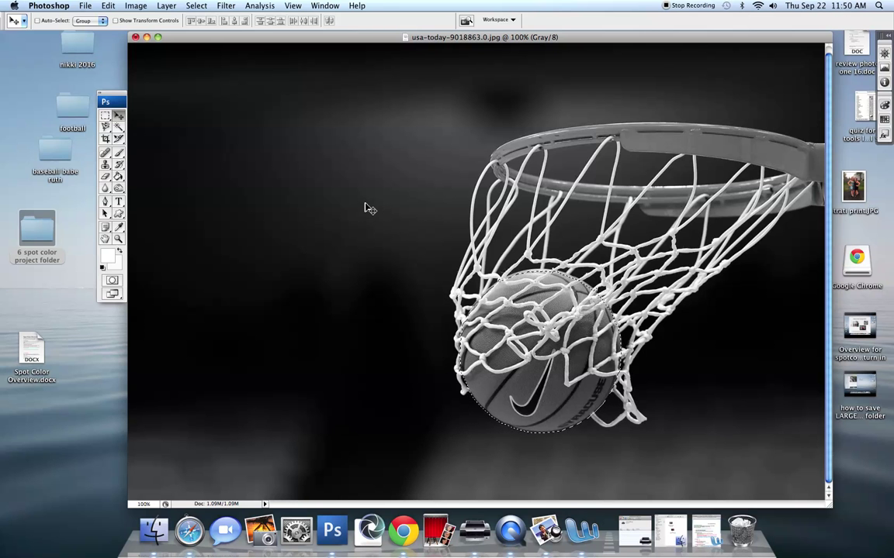
- Change the photo's mode back to RGB Color and paste the copied color basketball into the selection
click(134, 7)
click(260, 39)
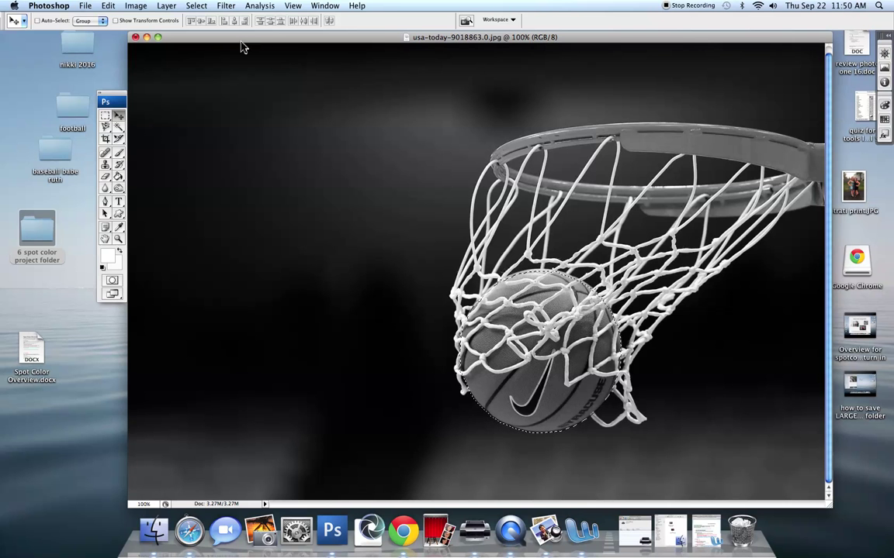
click(109, 6)
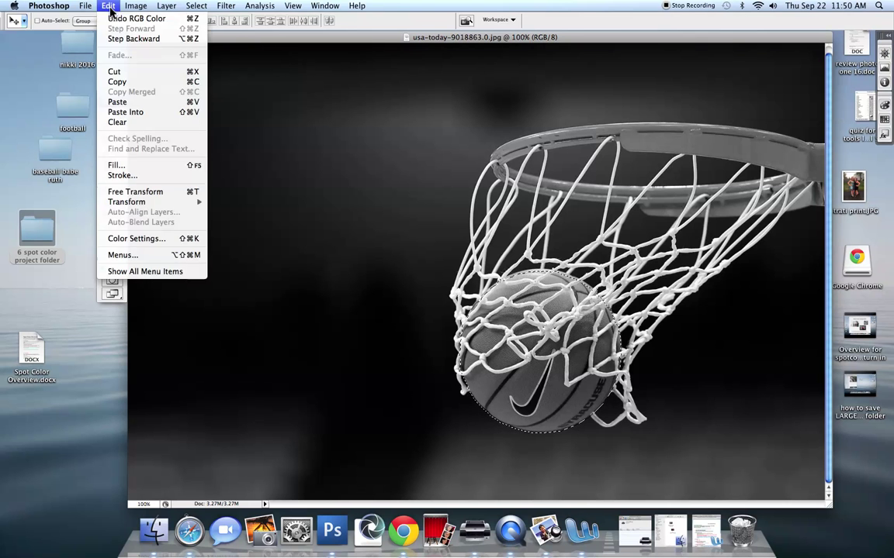
click(125, 112)
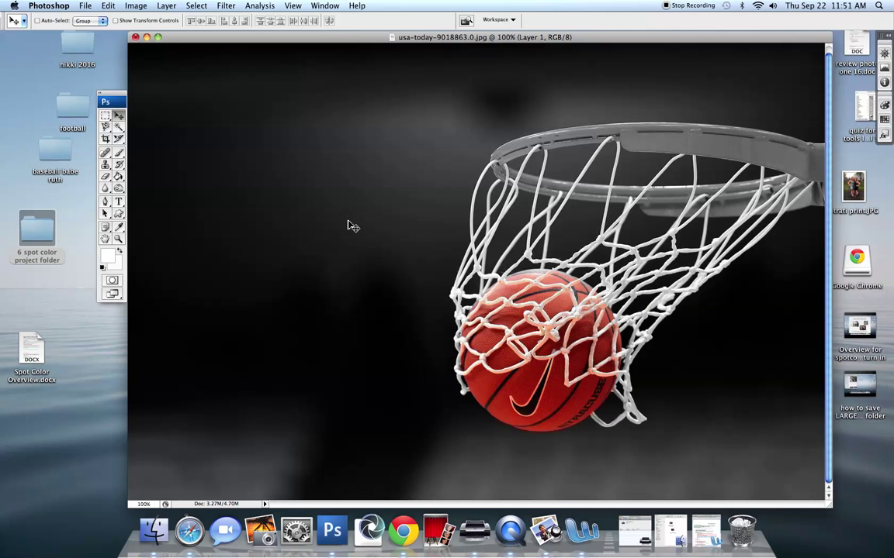
- Save the spot color photo as SC1.jpg in the lastname sc folder, in JPEG format at High quality 8
click(83, 8)
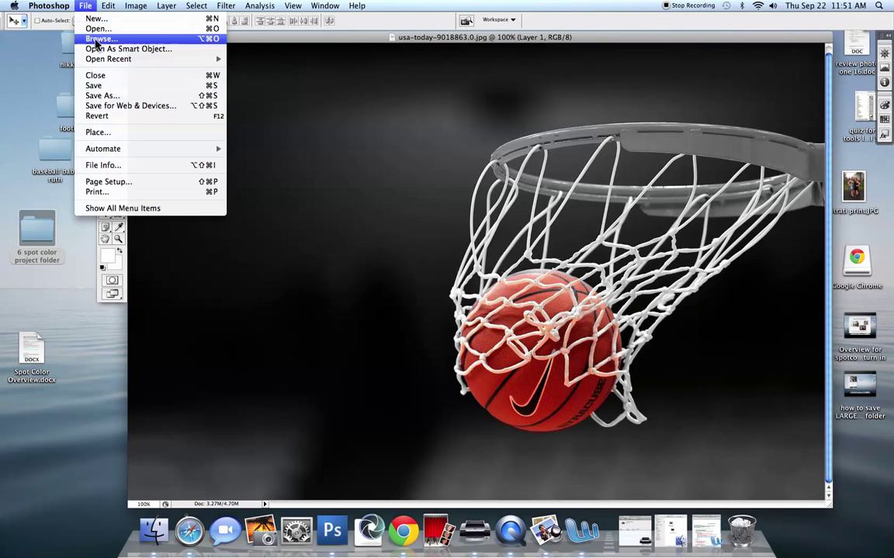
click(115, 96)
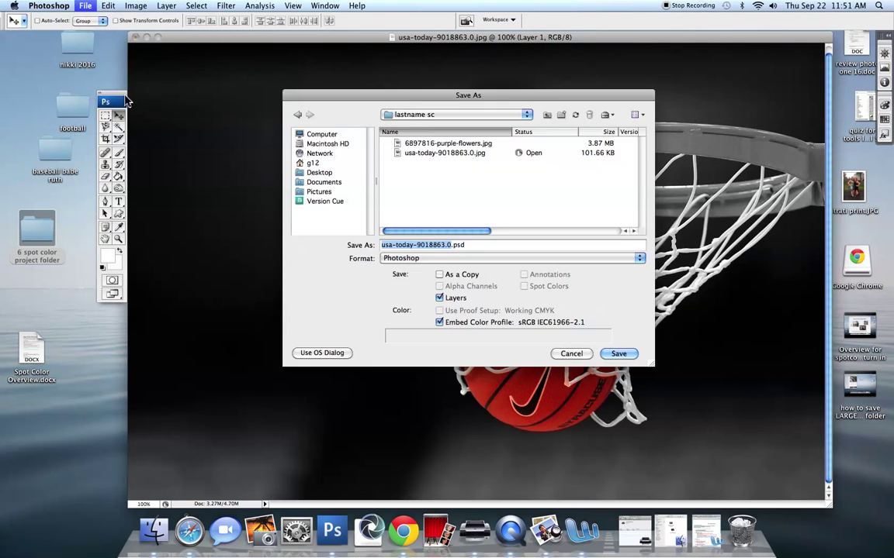
drag(381, 246, 450, 247)
text(SC)
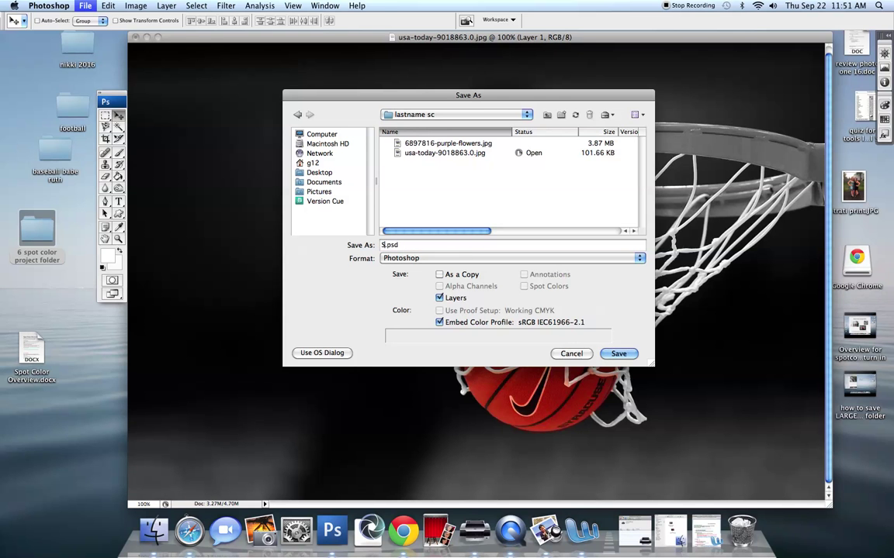
text(1)
click(402, 260)
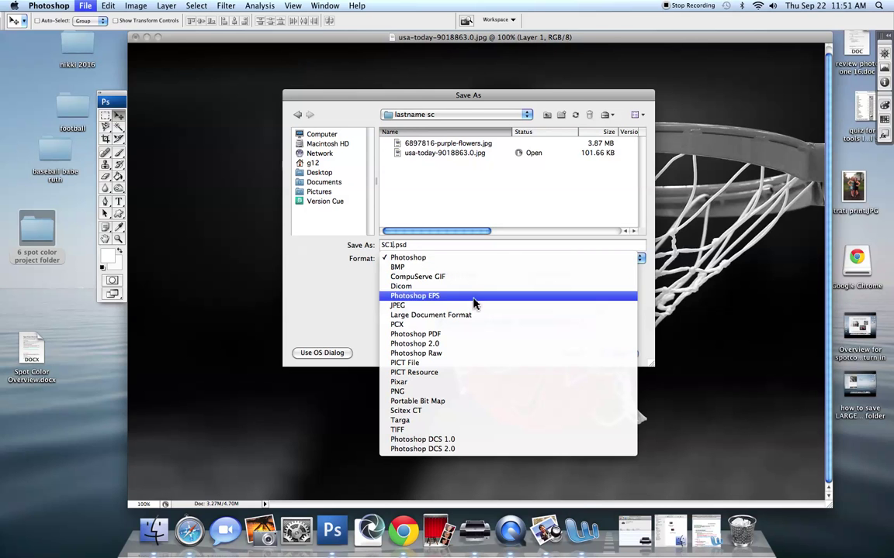
click(432, 307)
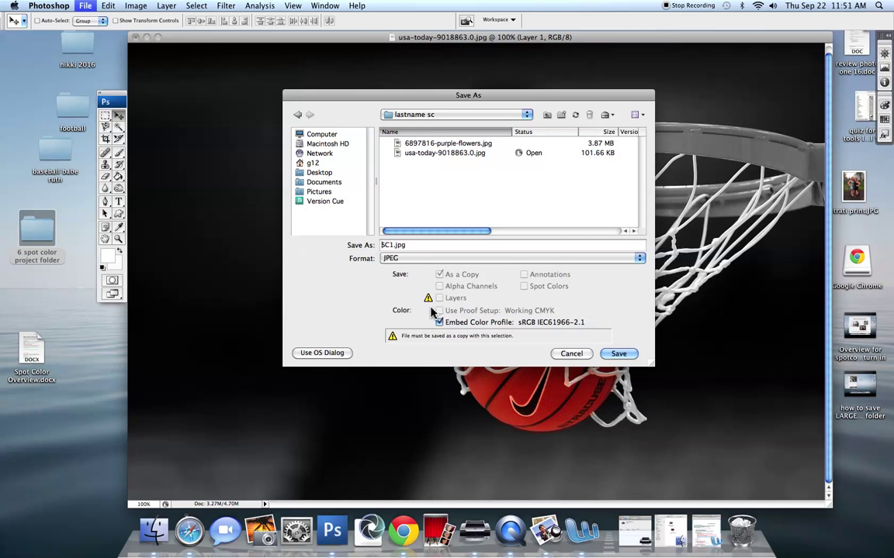
click(405, 260)
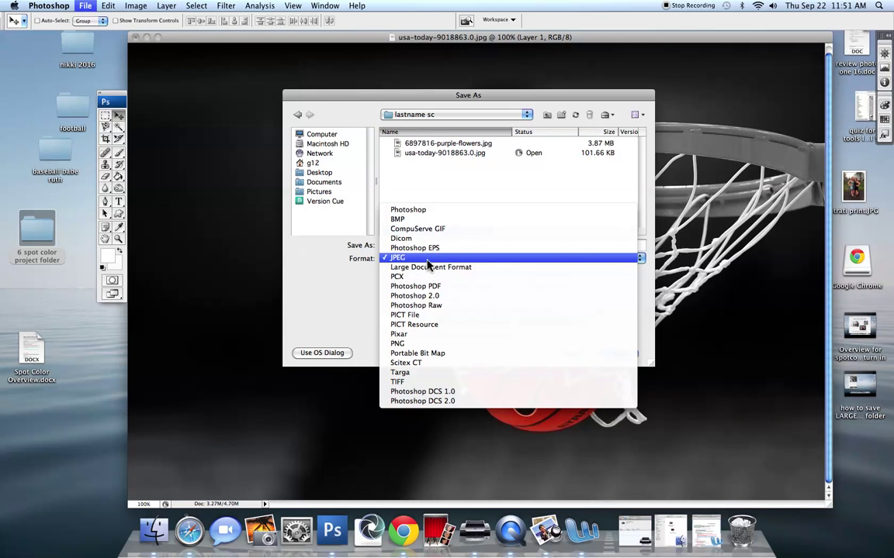
click(427, 263)
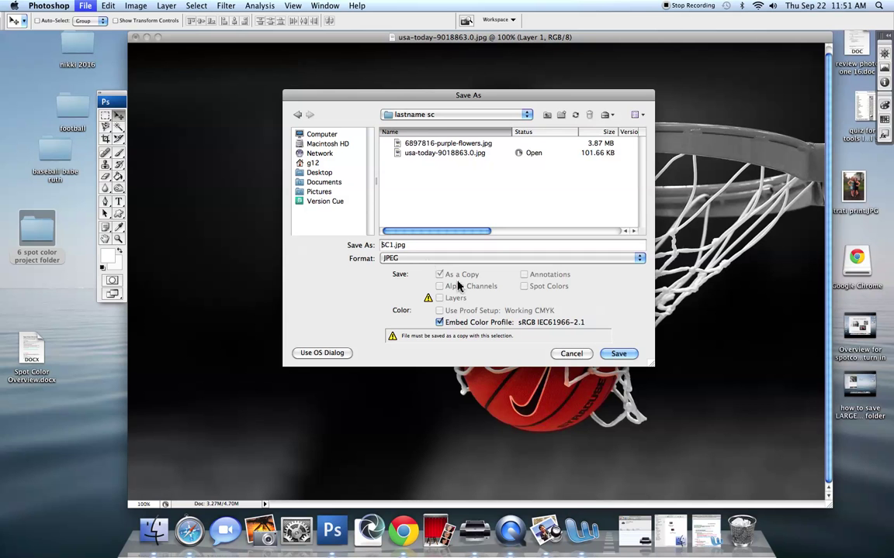
click(638, 353)
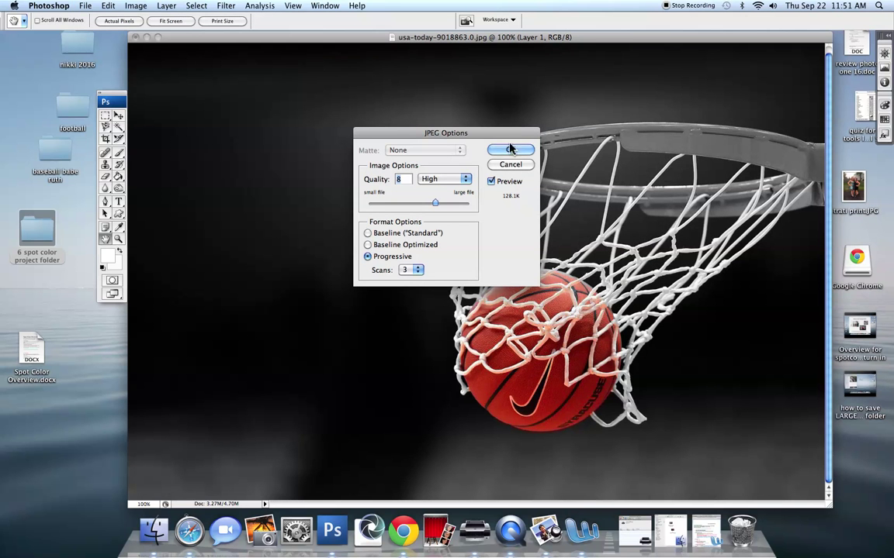
click(510, 151)
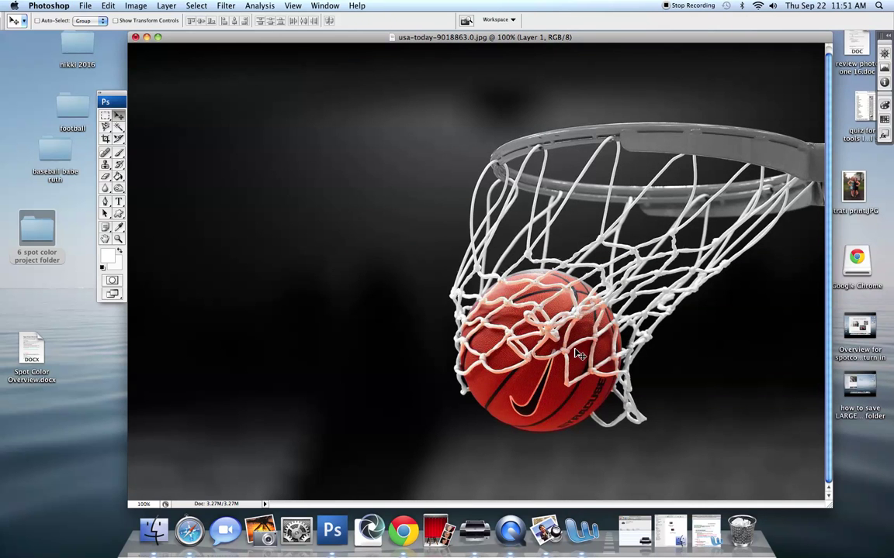
- Minimize the photo and open usa-today-9018863.0.jpg and SC1.jpg from the lastname sc folder in Preview, shrinking the SC1 window to compare both
click(146, 36)
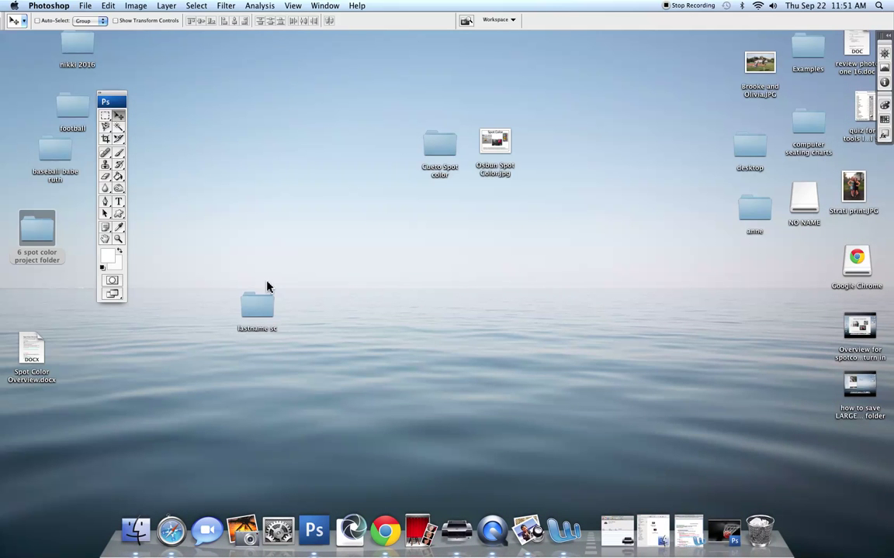
double_click(258, 308)
double_click(377, 201)
drag(337, 27, 309, 128)
double_click(428, 89)
drag(415, 42, 590, 44)
drag(467, 34, 586, 50)
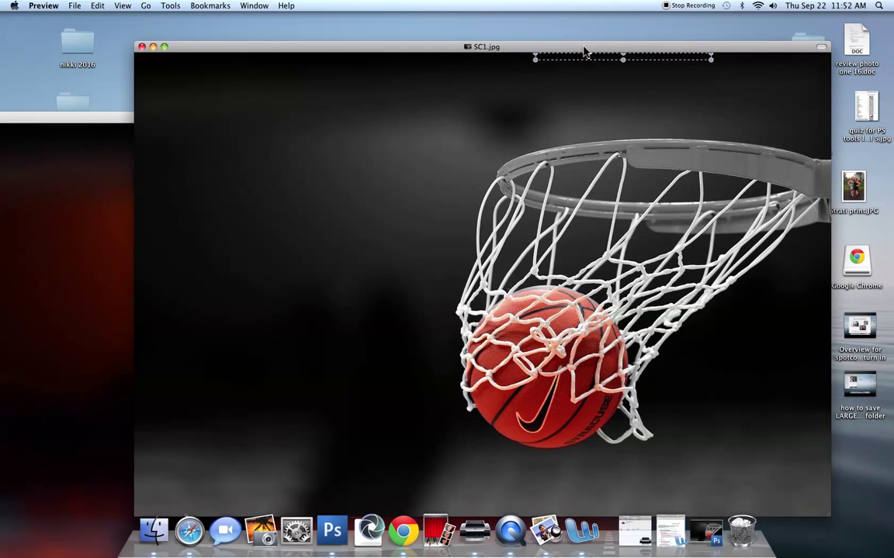
drag(508, 48, 550, 50)
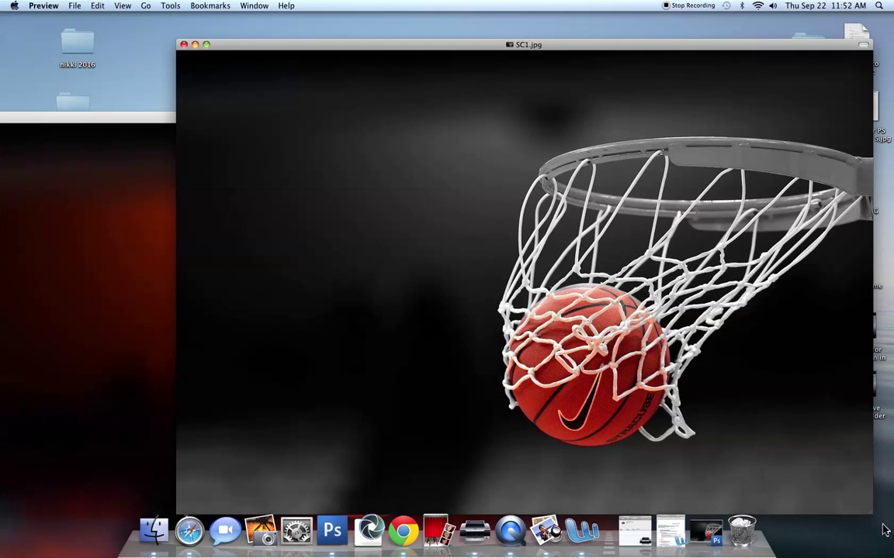
drag(870, 512, 622, 325)
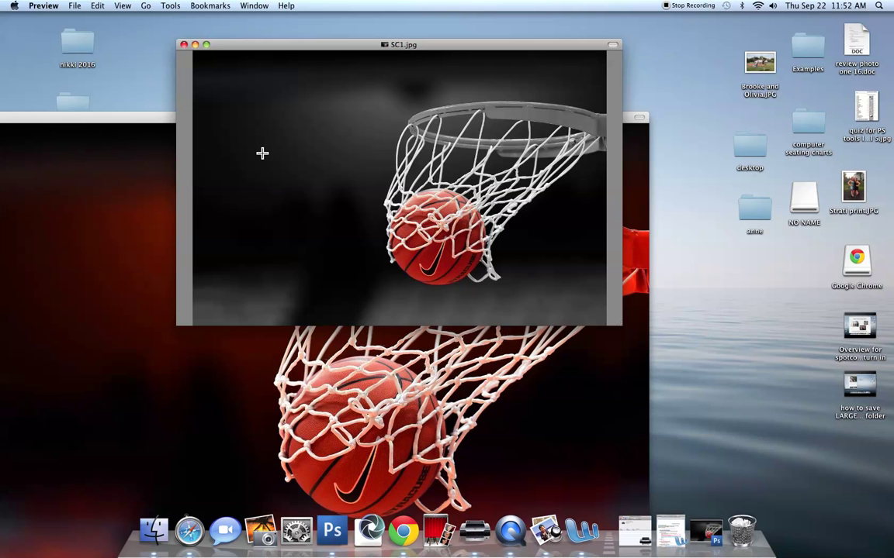
- Close both Preview images and return to the lastname sc folder window
click(184, 44)
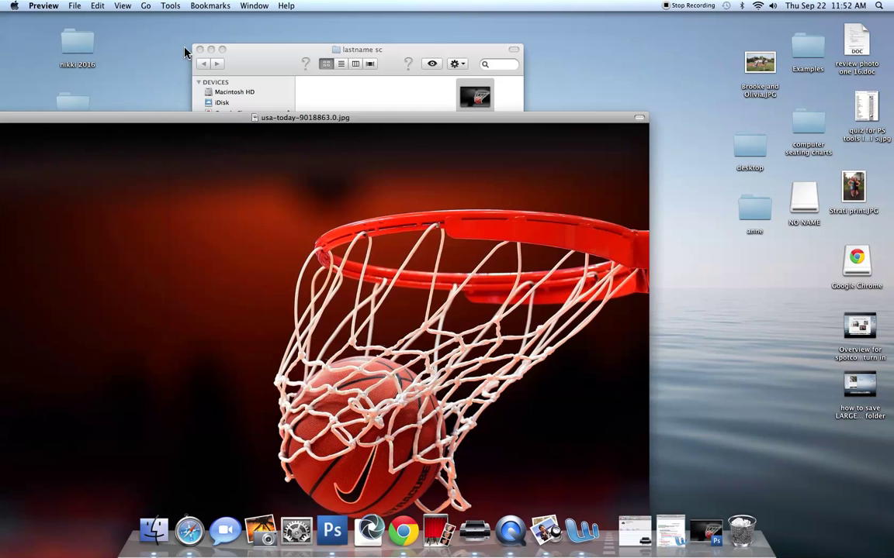
drag(172, 126, 374, 136)
click(164, 134)
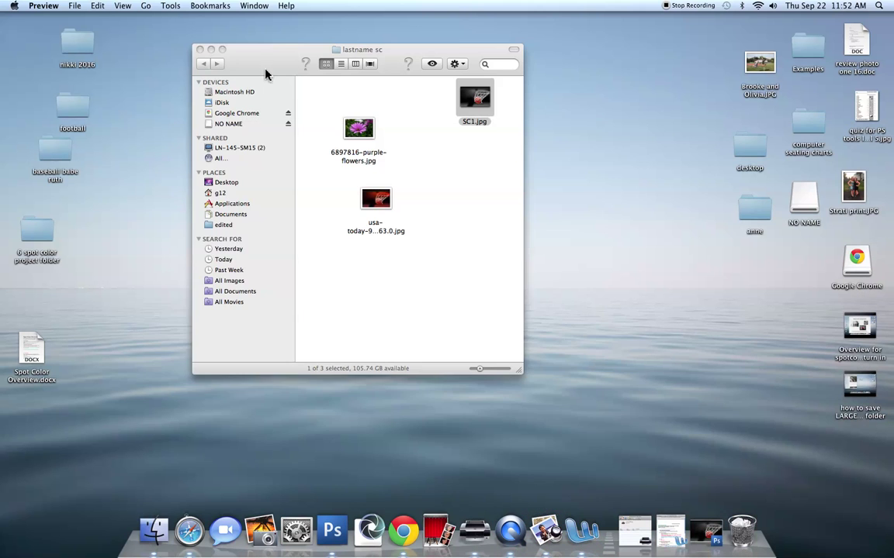
drag(237, 52, 213, 51)
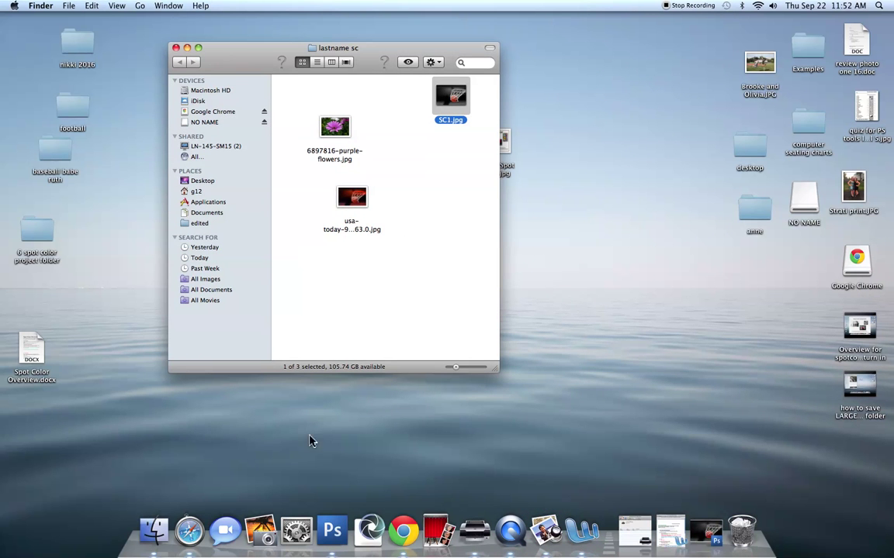
- Bring up the spot color instructions in Word and open 6897816-purple-flowers.jpg from the lastname sc folder in Photoshop
click(673, 543)
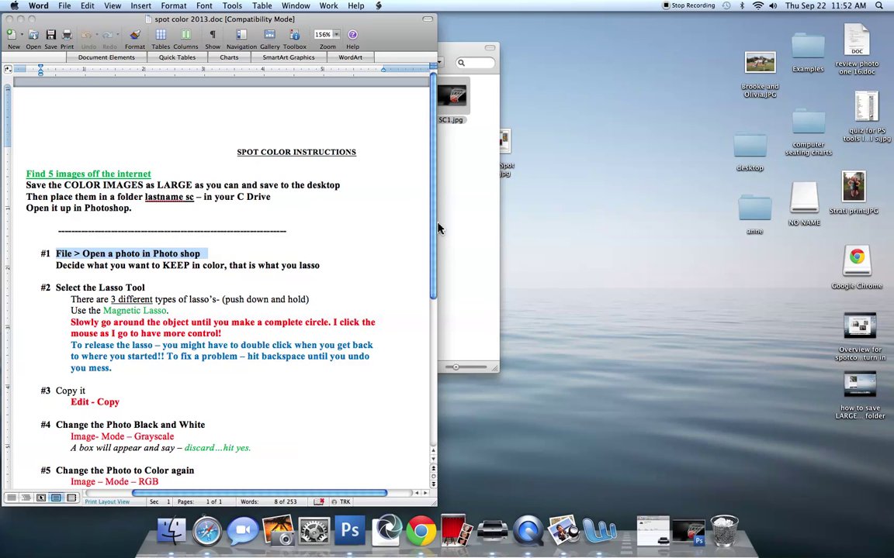
click(466, 185)
drag(351, 198, 349, 532)
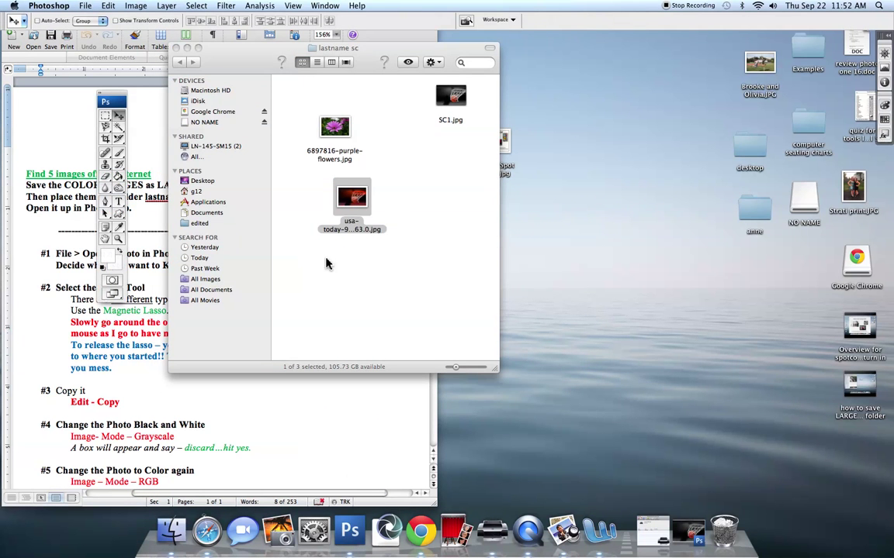
drag(336, 134, 314, 475)
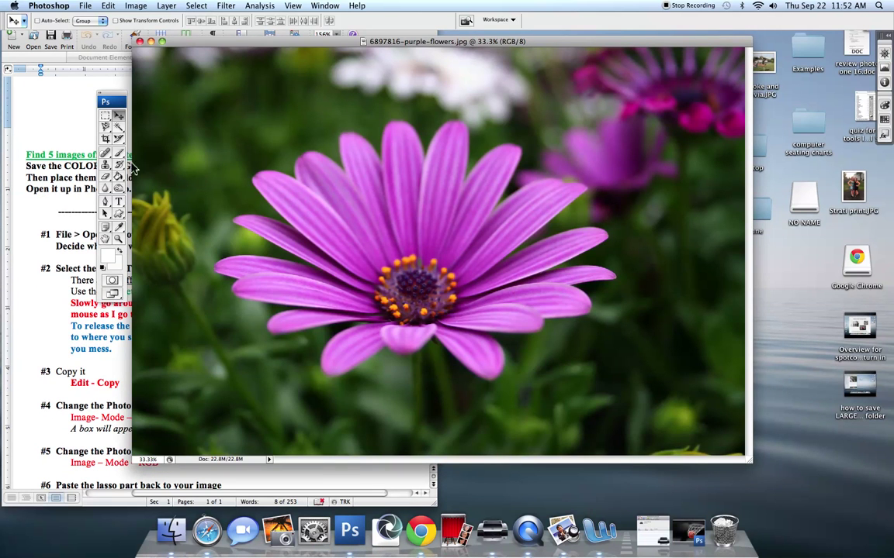
click(105, 127)
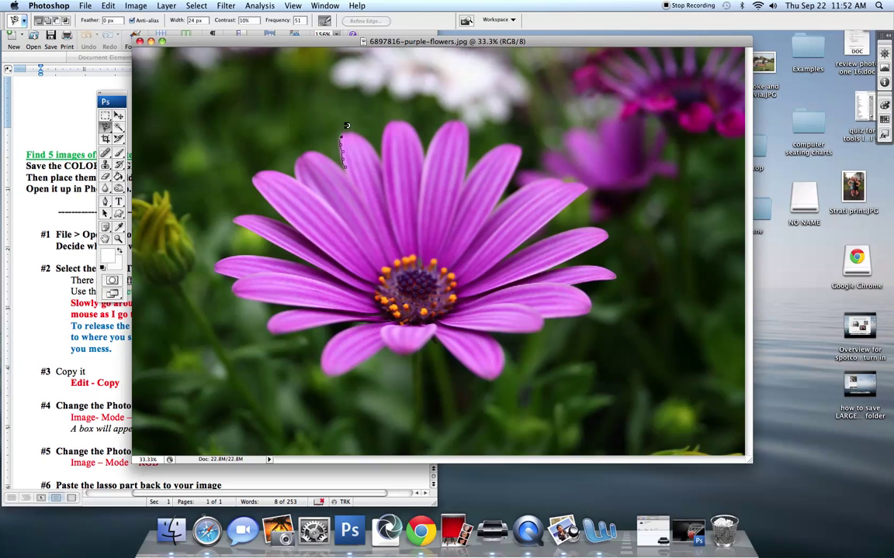
scroll(342, 137, up, 3)
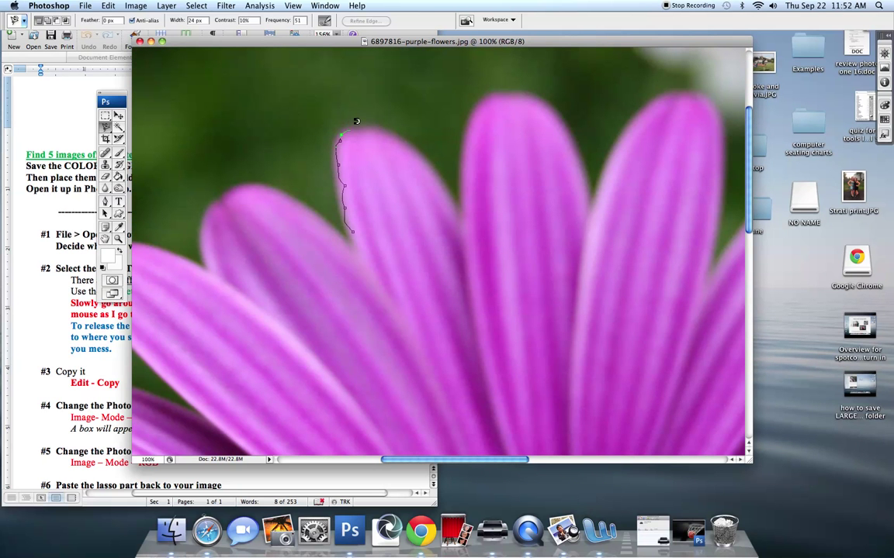
mouse_move(374, 121)
mouse_down()
mouse_move(424, 150)
mouse_move(461, 277)
mouse_move(604, 296)
mouse_move(747, 192)
mouse_move(525, 242)
mouse_move(427, 306)
mouse_up()
key(BackSpace)
key(BackSpace)
key(BackSpace)
key(BackSpace)
key(BackSpace)
key(BackSpace)
key(BackSpace)
key(BackSpace)
double_click(443, 199)
click(105, 115)
click(210, 129)
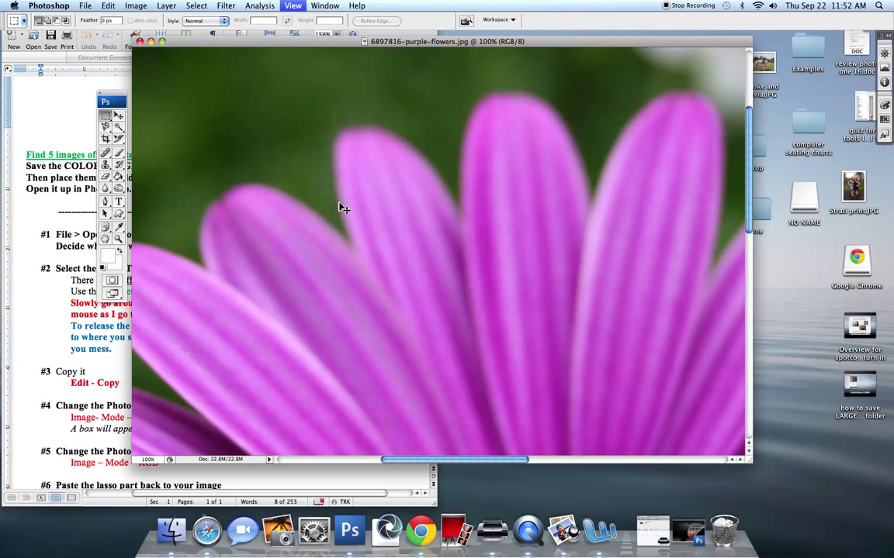
- Select the tall upper petal just left of the flower's middle with the Magnetic Lasso, working at 50% zoom
key(super+minus)
key(super+minus)
drag(193, 39, 66, 48)
click(106, 130)
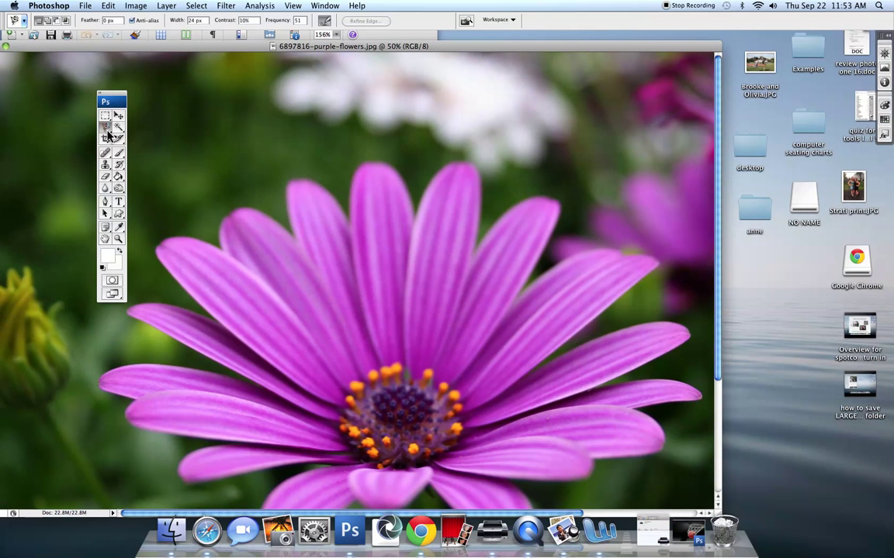
click(47, 23)
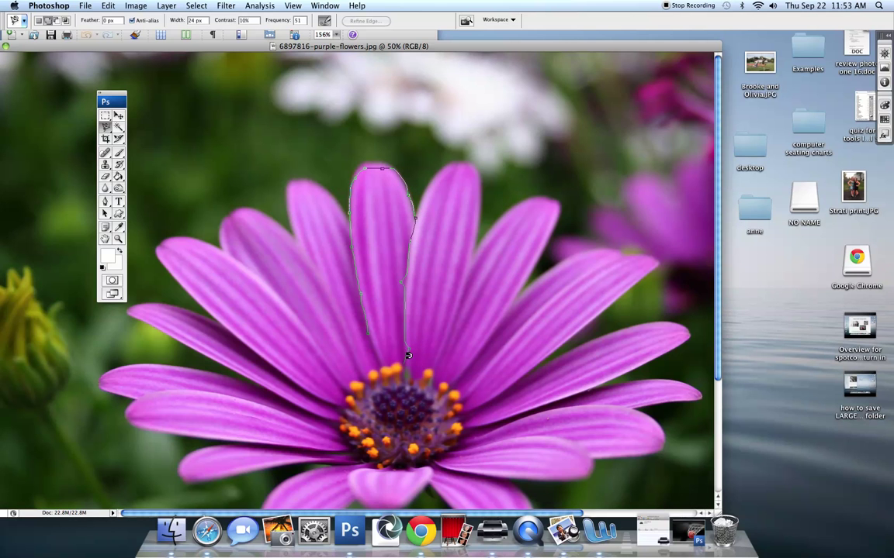
double_click(371, 325)
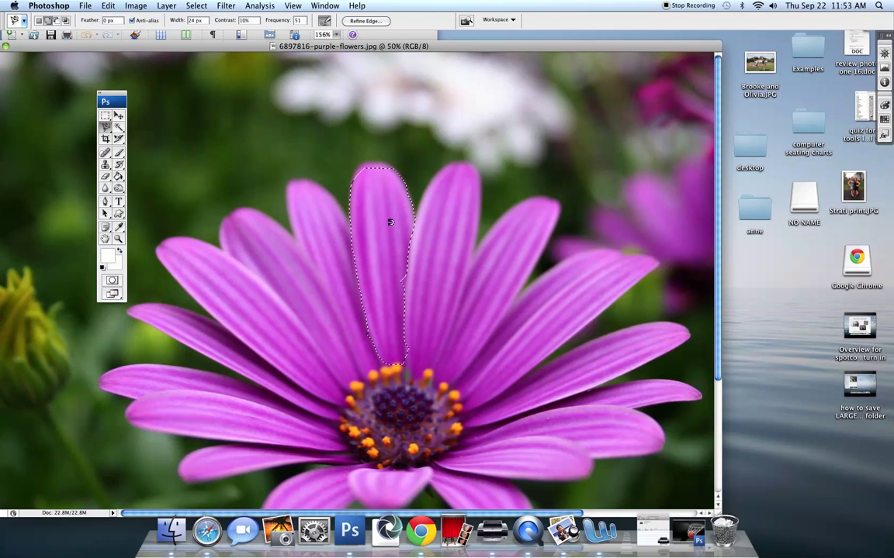
- Add the large upper-left petal to the existing selection with the Magnetic Lasso
click(48, 22)
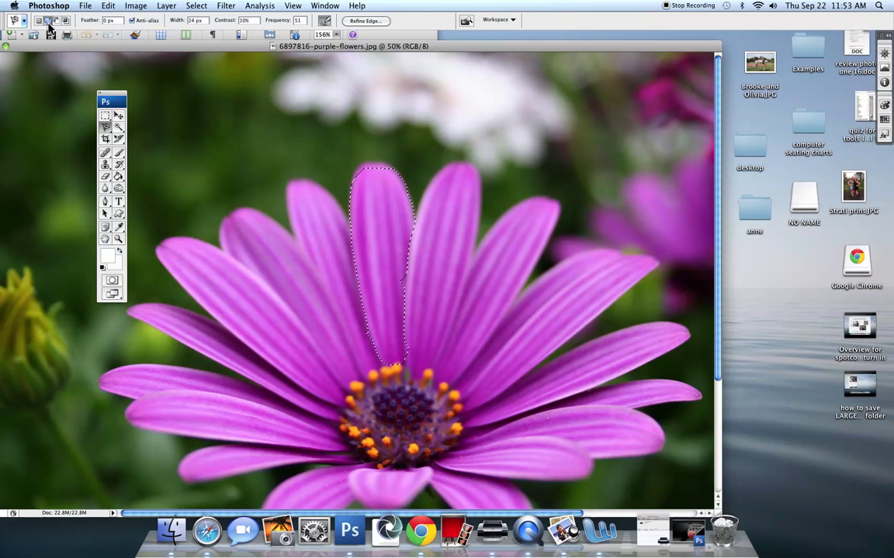
click(261, 277)
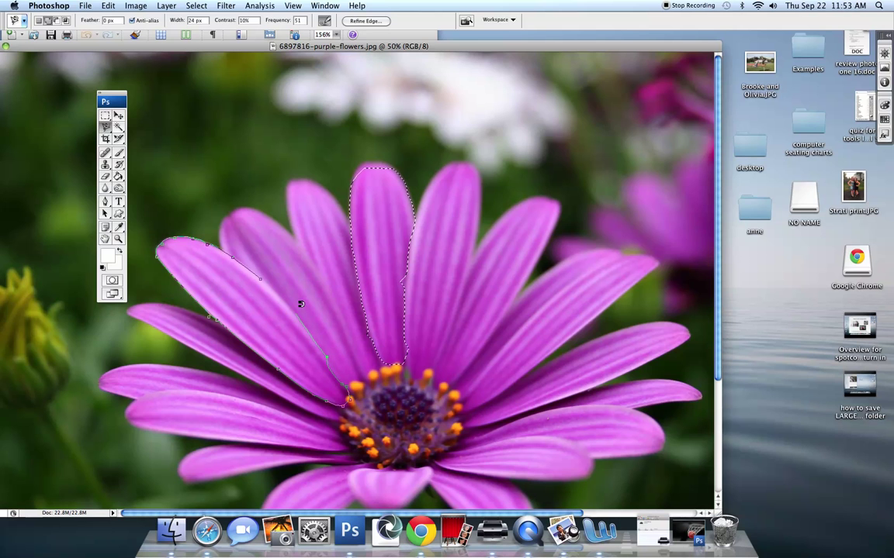
double_click(263, 272)
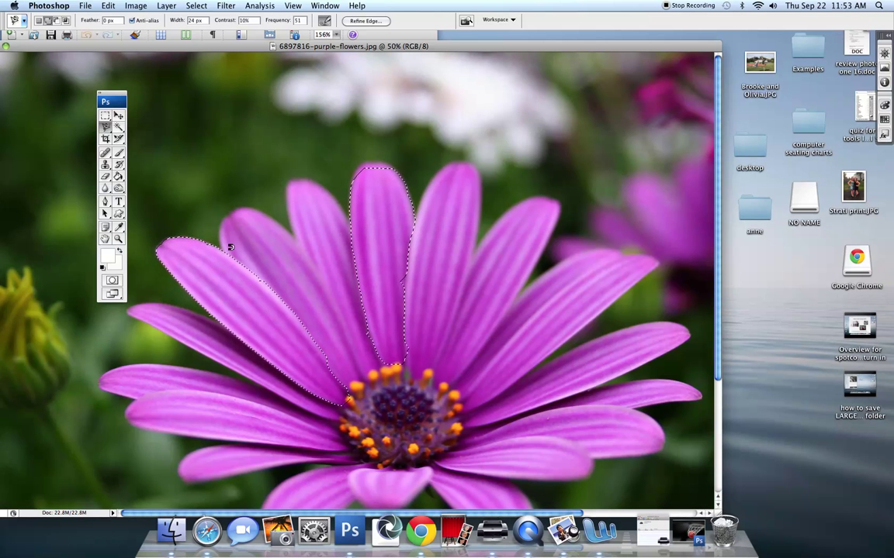
- Copy the two selected petals
click(119, 116)
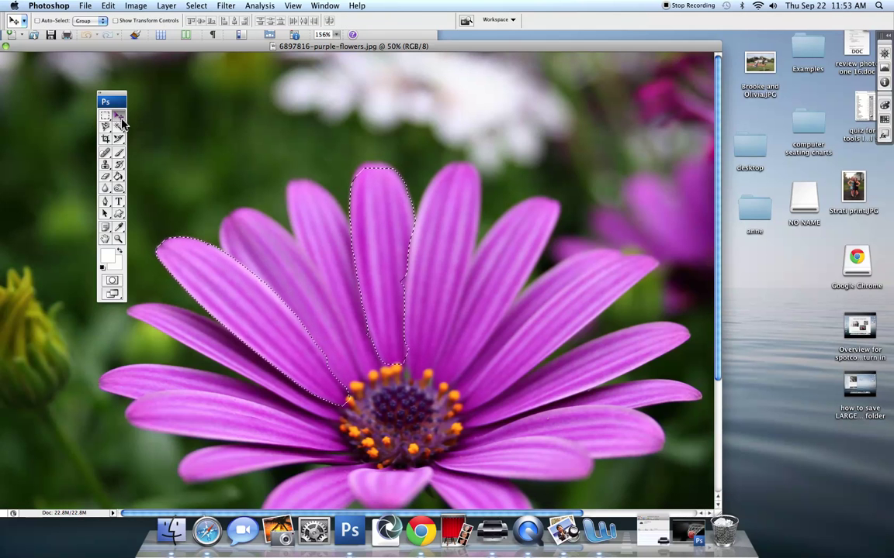
drag(110, 48, 211, 62)
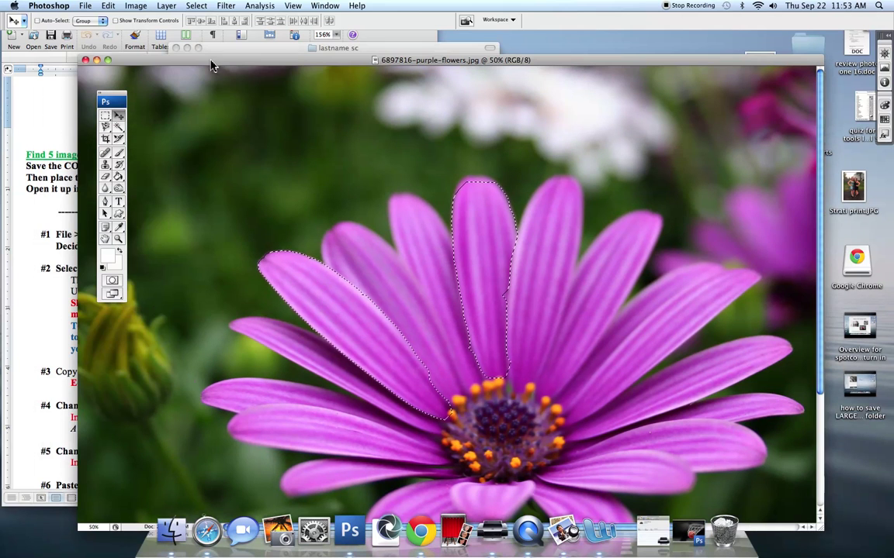
click(107, 6)
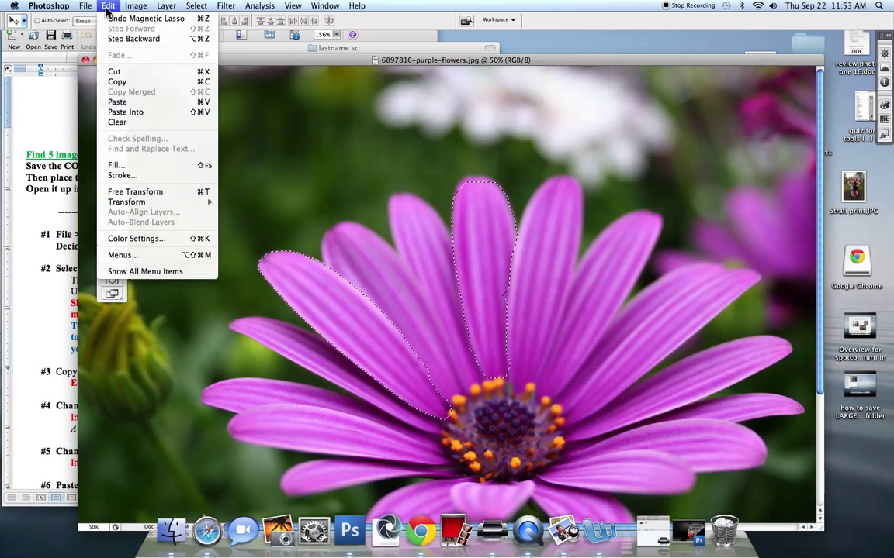
click(121, 82)
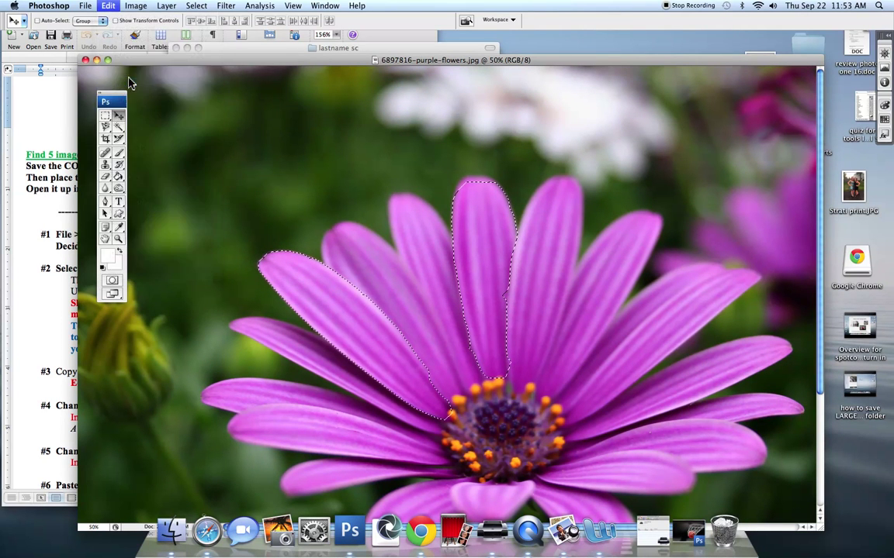
- Convert the flower photo to Grayscale and back to RGB Color
click(135, 6)
mouse_move(143, 18)
click(250, 22)
click(135, 5)
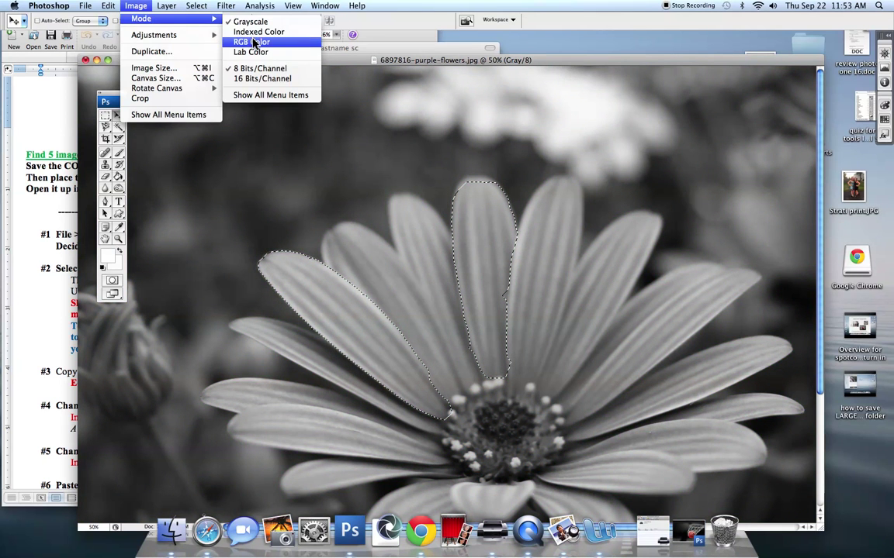
click(254, 42)
- Paste the two copied purple petals onto the gray flower photo
click(108, 5)
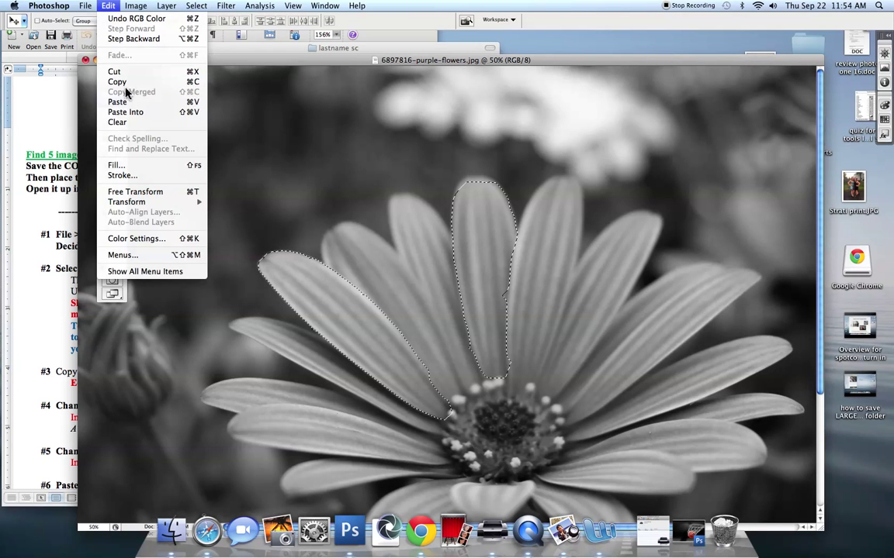
click(123, 102)
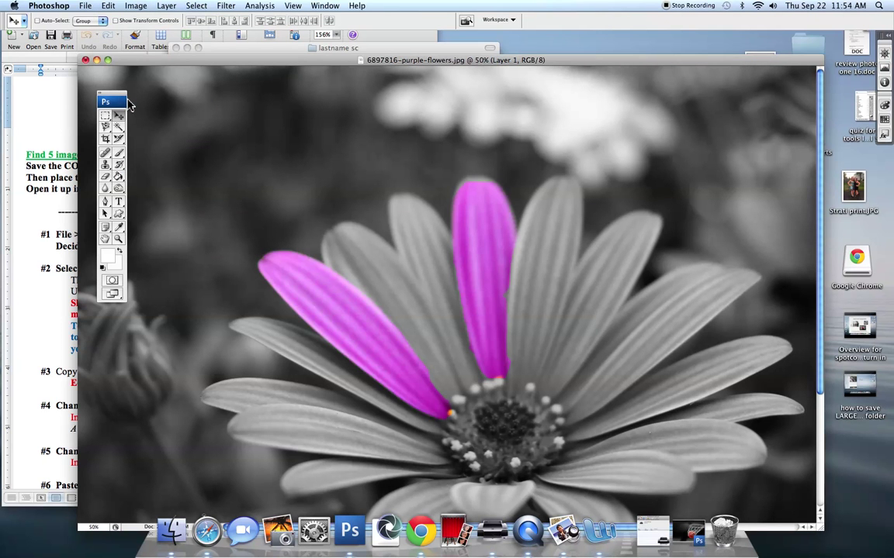
drag(126, 57, 55, 65)
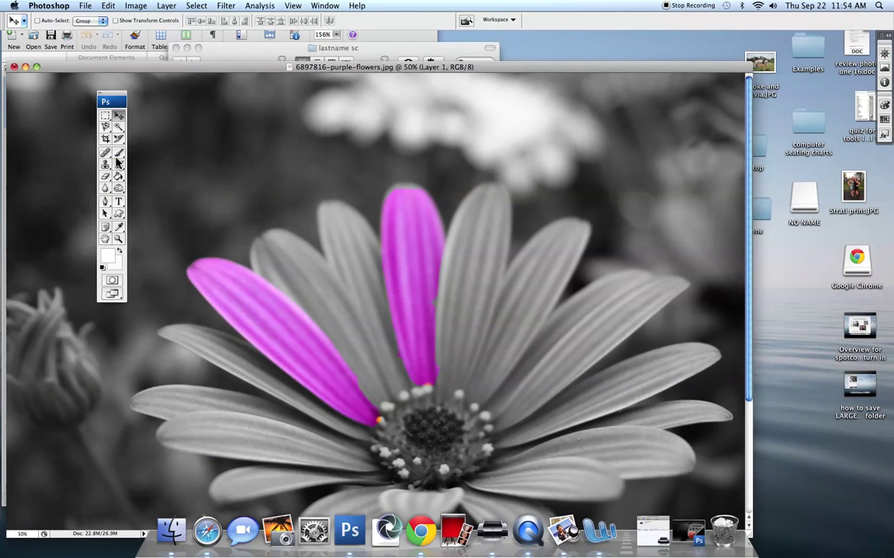
click(104, 130)
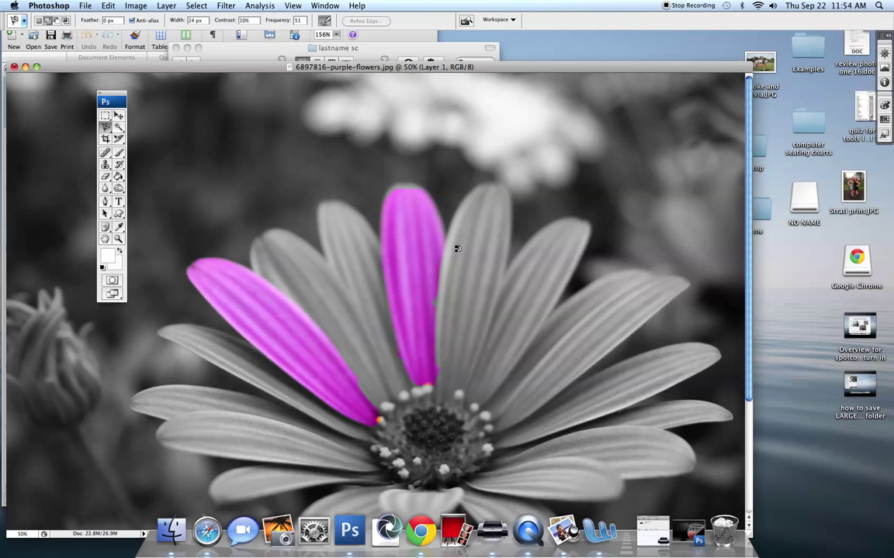
click(118, 116)
- Move the flower photo aside, bring the Word spot color instructions forward and clear them off the screen
drag(196, 67, 360, 125)
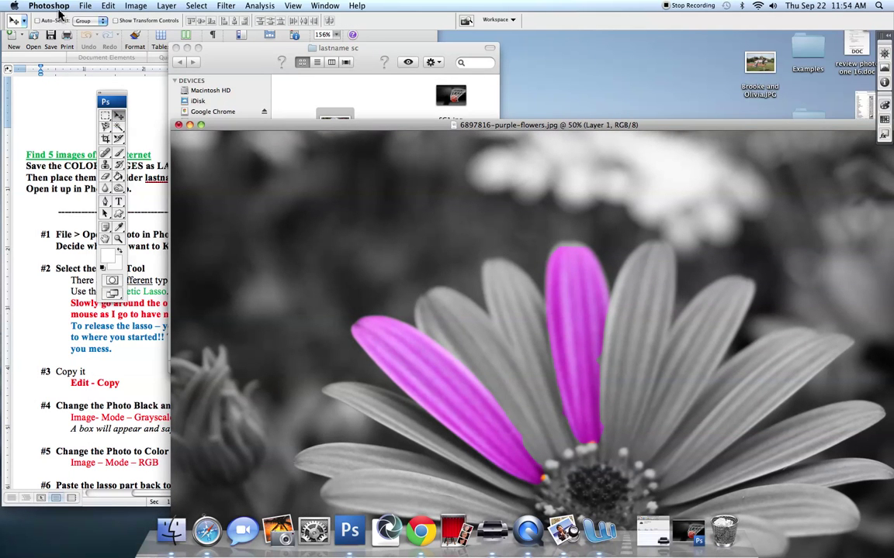
click(53, 77)
drag(88, 23, 93, 120)
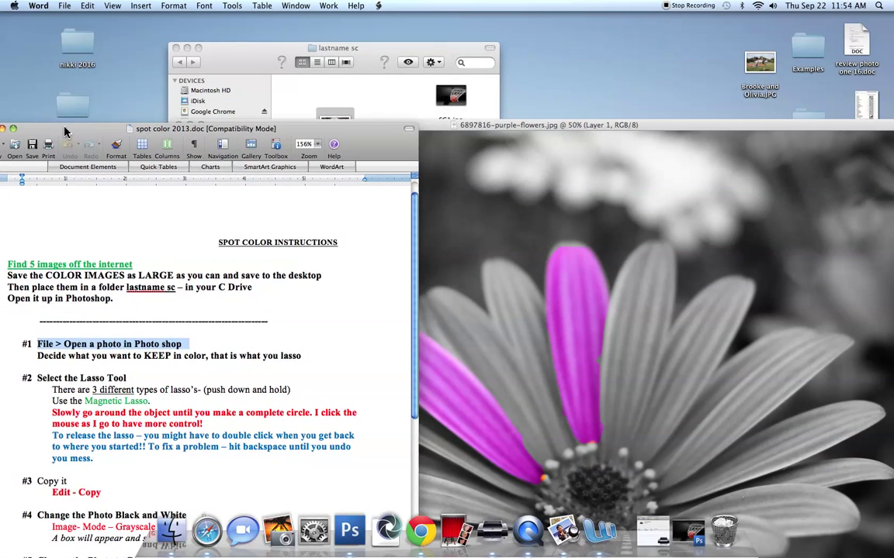
click(37, 110)
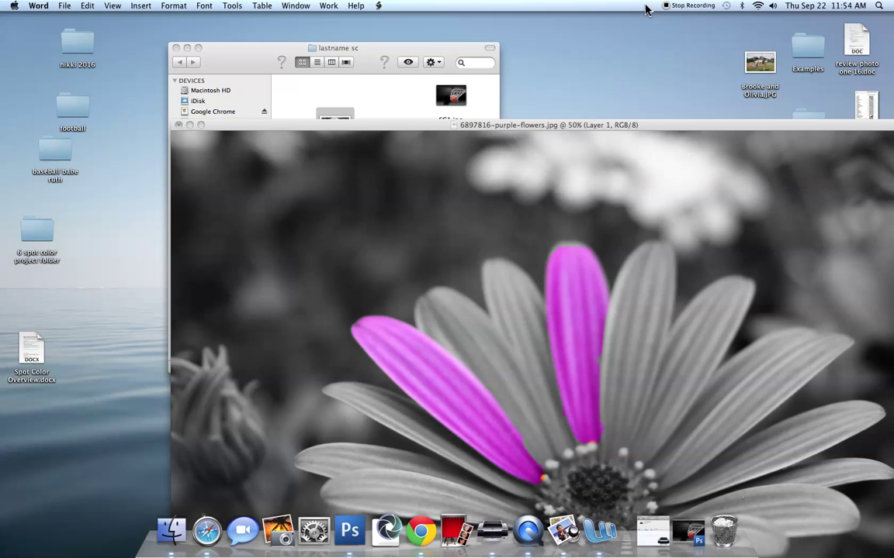